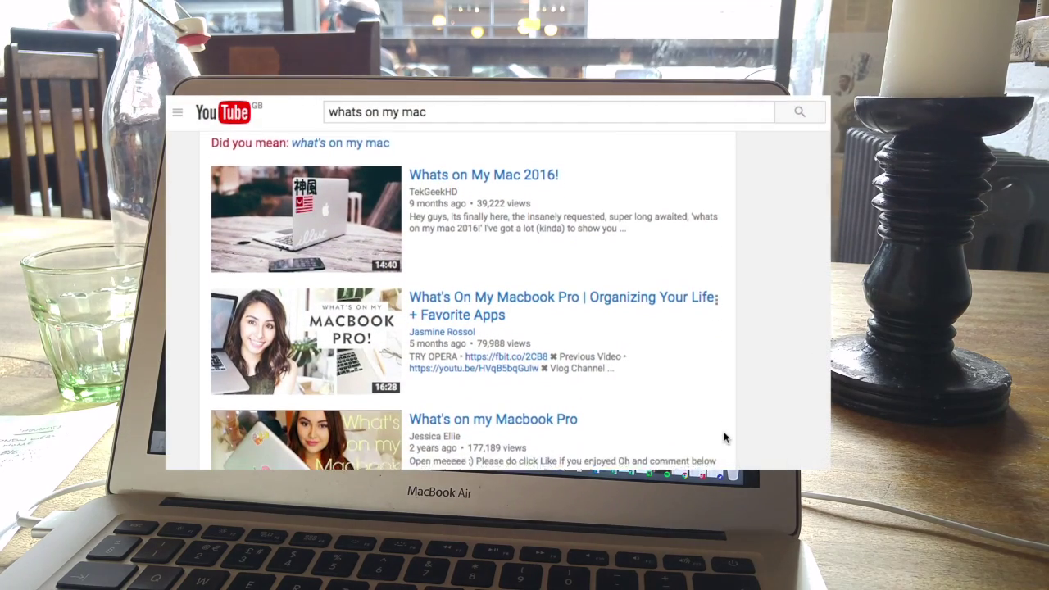
Scroll down the 'whats on my mac' YouTube results past the top three videos.
scroll(724, 438, "down", 1)
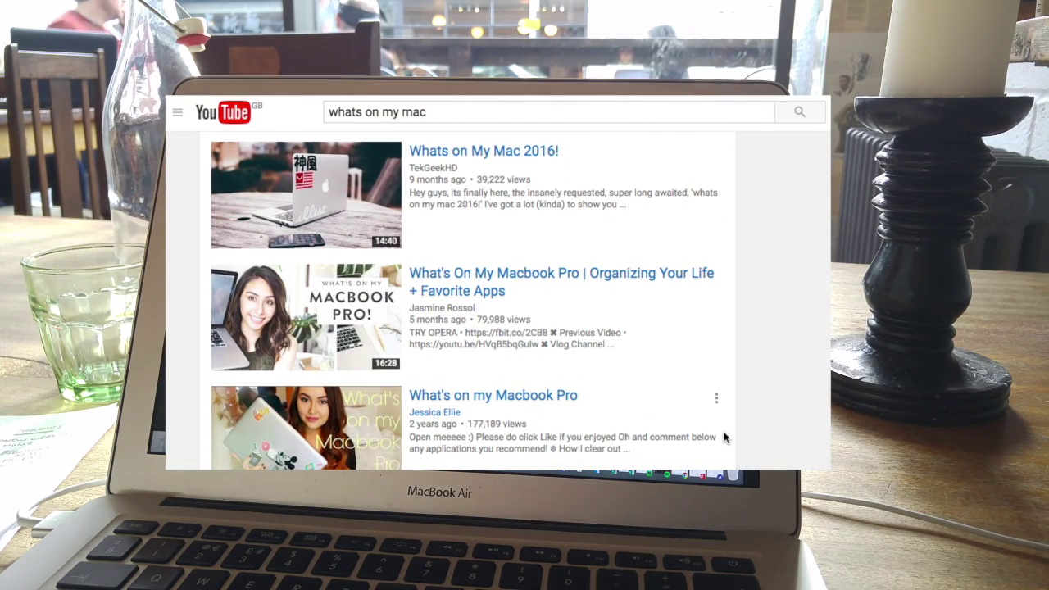
scroll(723, 438, "down", 5)
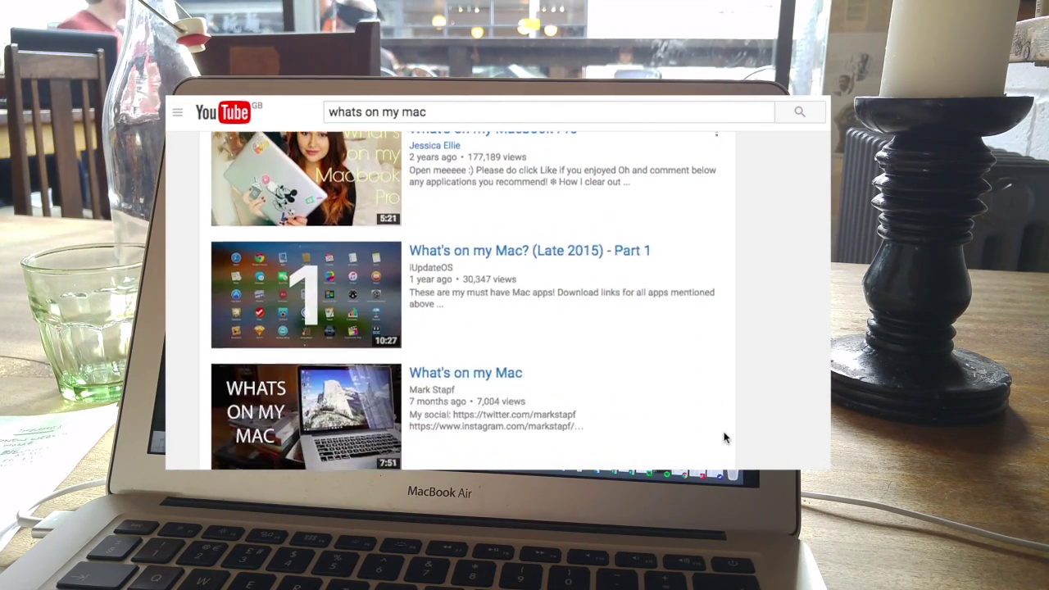
scroll(723, 438, "down", 4)
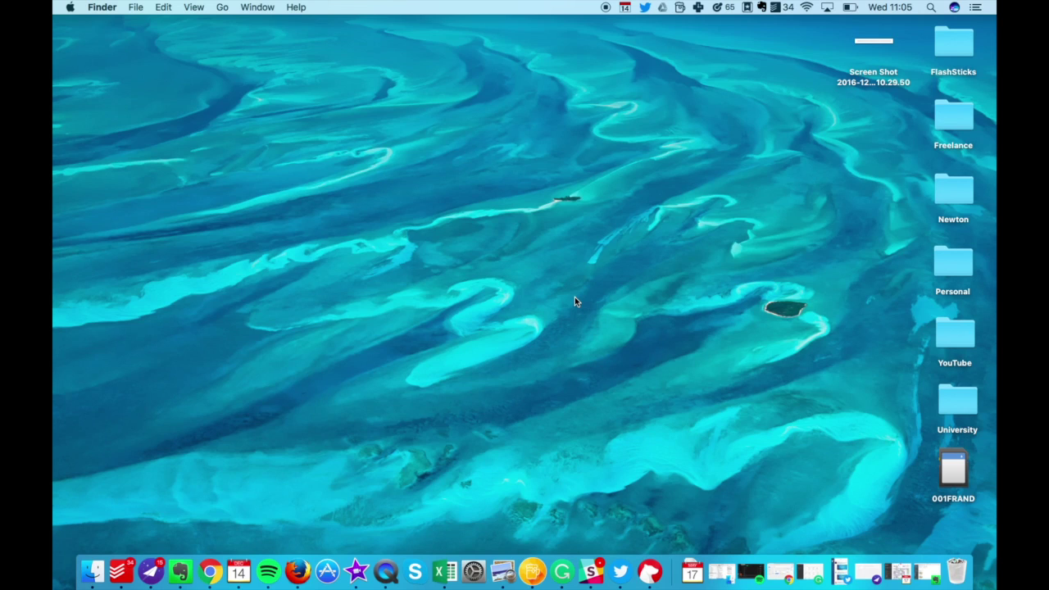
Show Launchpad's first page of apps and briefly open and close the Other folder.
key("F4")
scroll(574, 301, "left", 5)
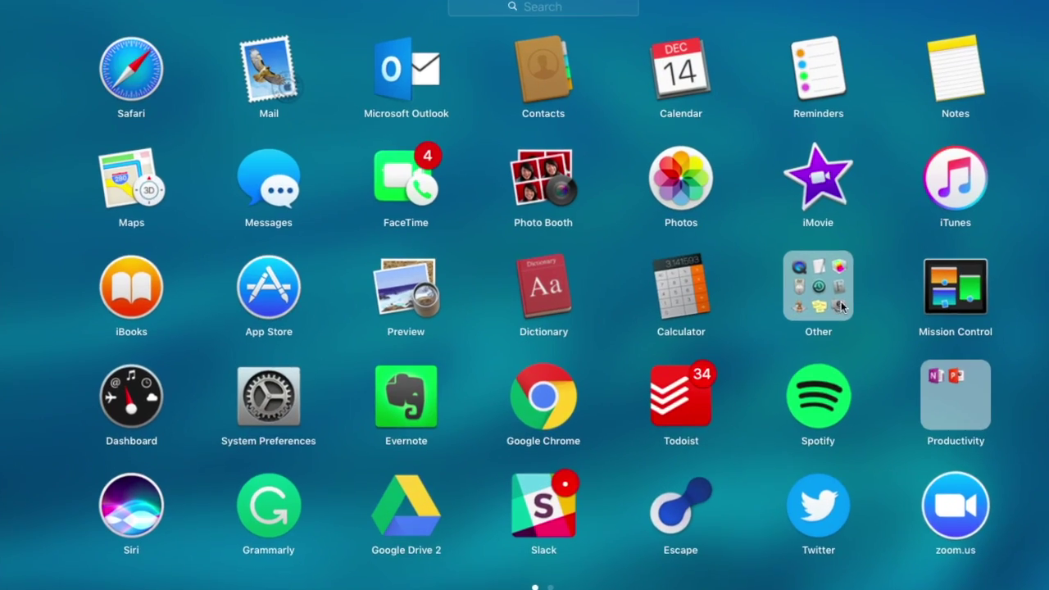
left_click(766, 265)
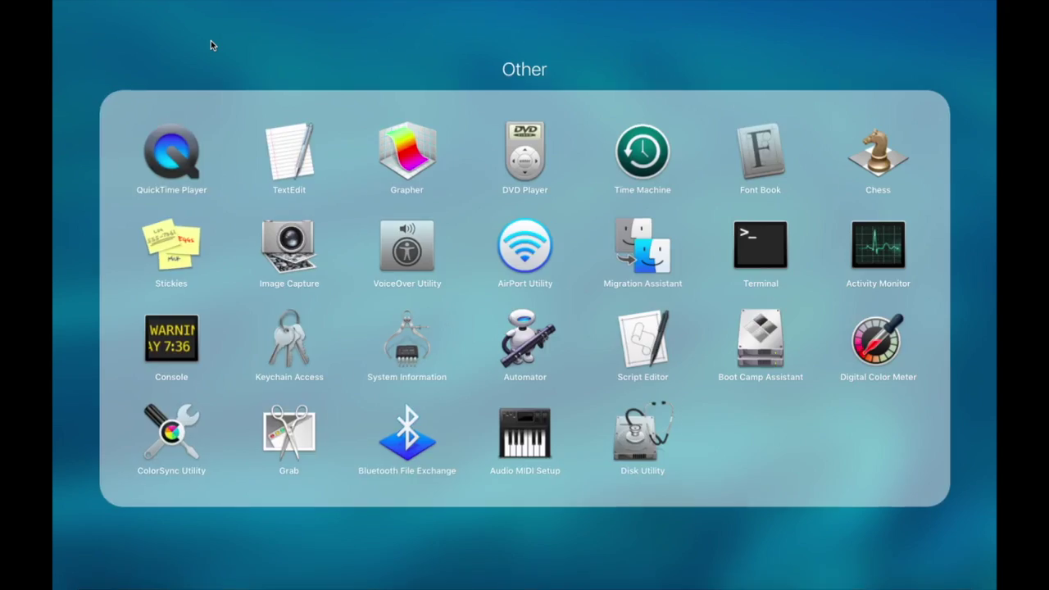
left_click(211, 40)
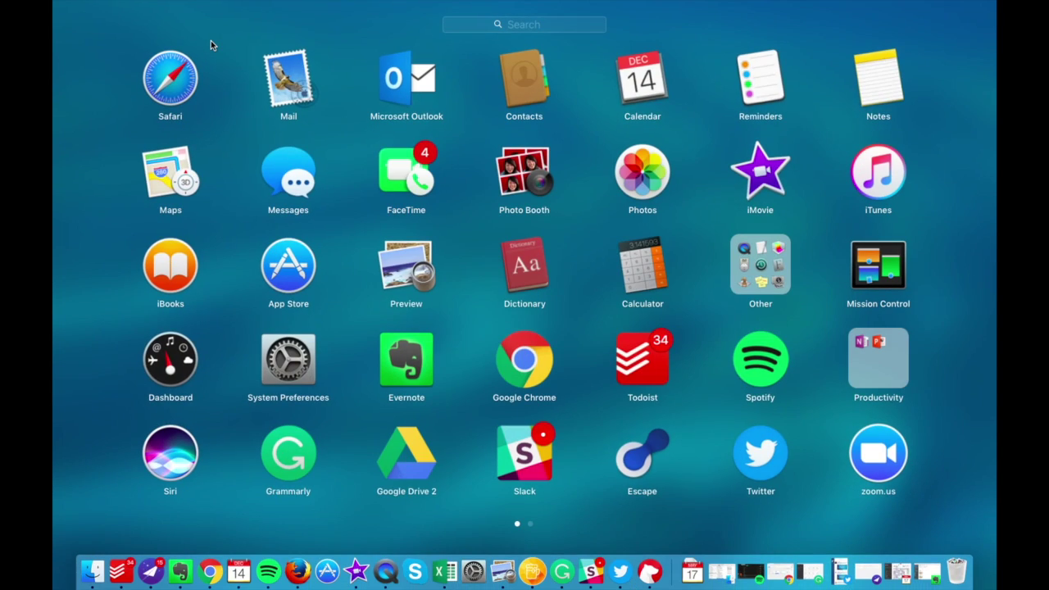
Launch Evernote, view the Editorial Calendar note, then switch to the Notebooks overview.
left_click(419, 366)
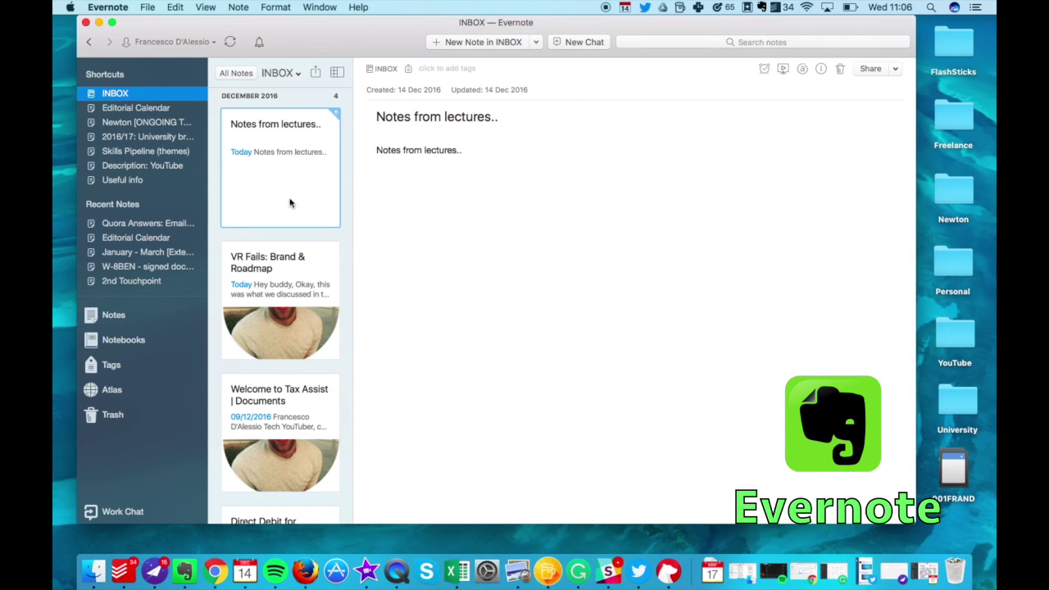
left_click(146, 108)
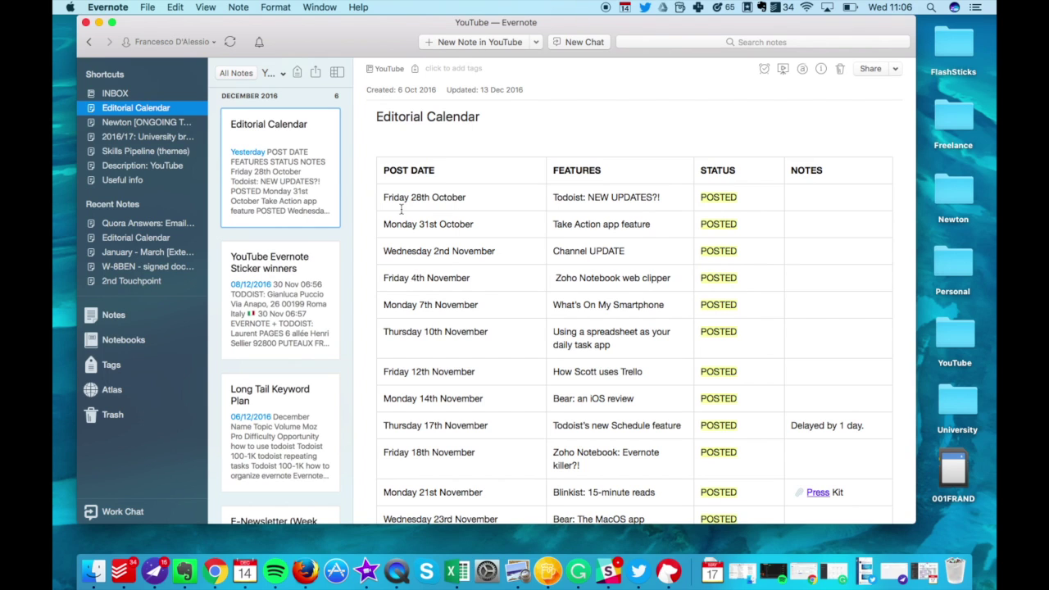
left_click(144, 341)
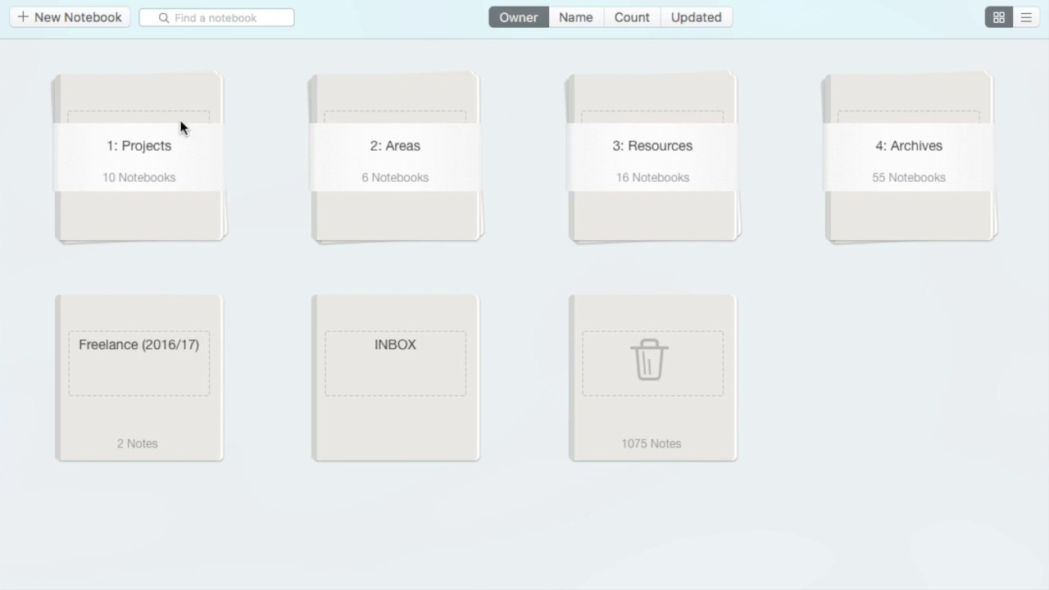
left_click(1025, 16)
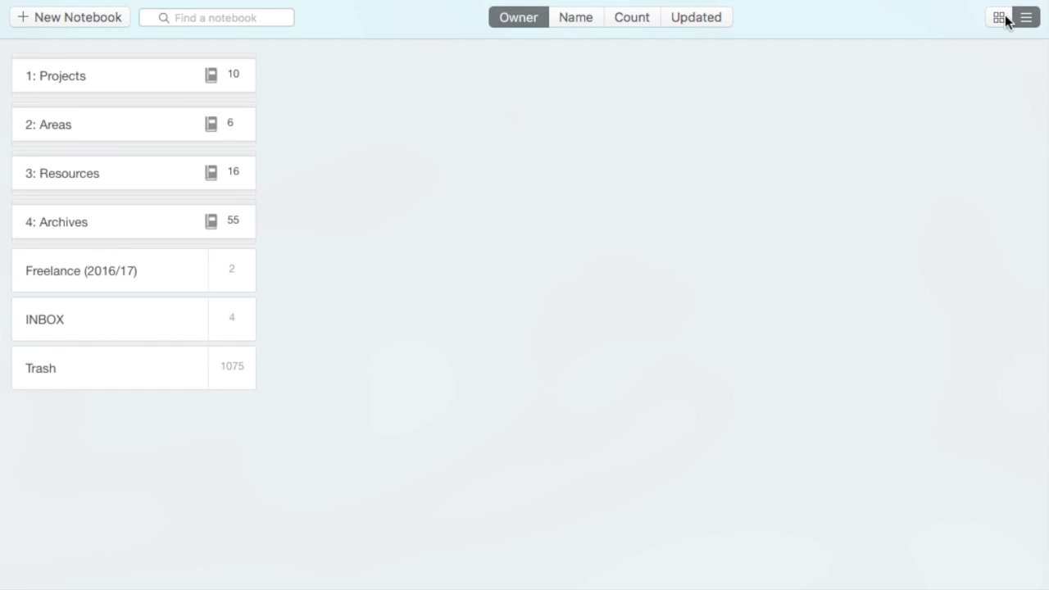
left_click(997, 16)
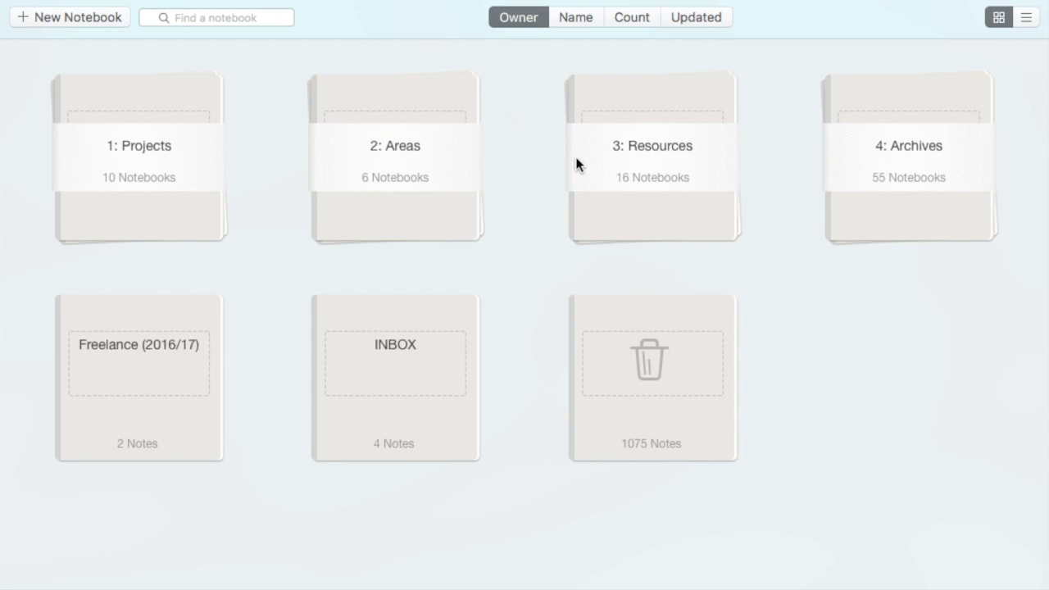
key("ctrl+super+n")
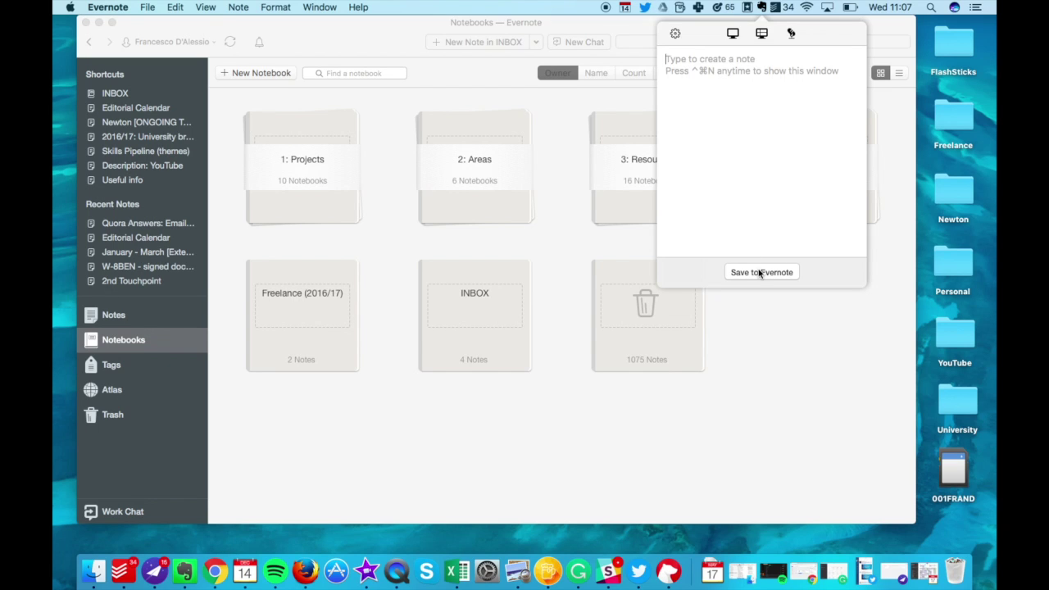
left_click(760, 336)
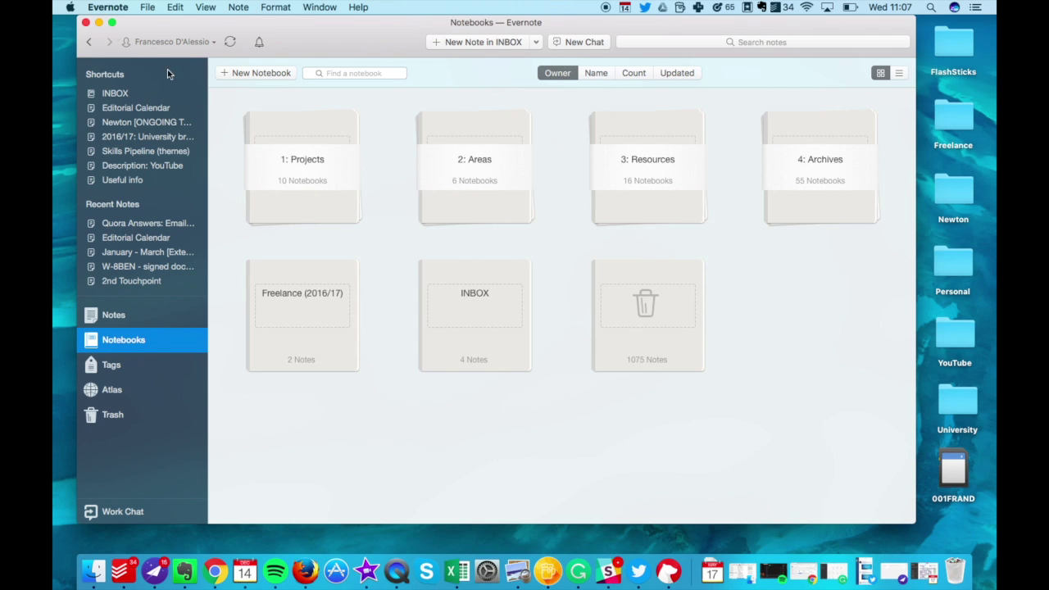
Minimise Evernote and launch Todoist from Launchpad, landing on its Today view.
left_click(98, 24)
key("F4")
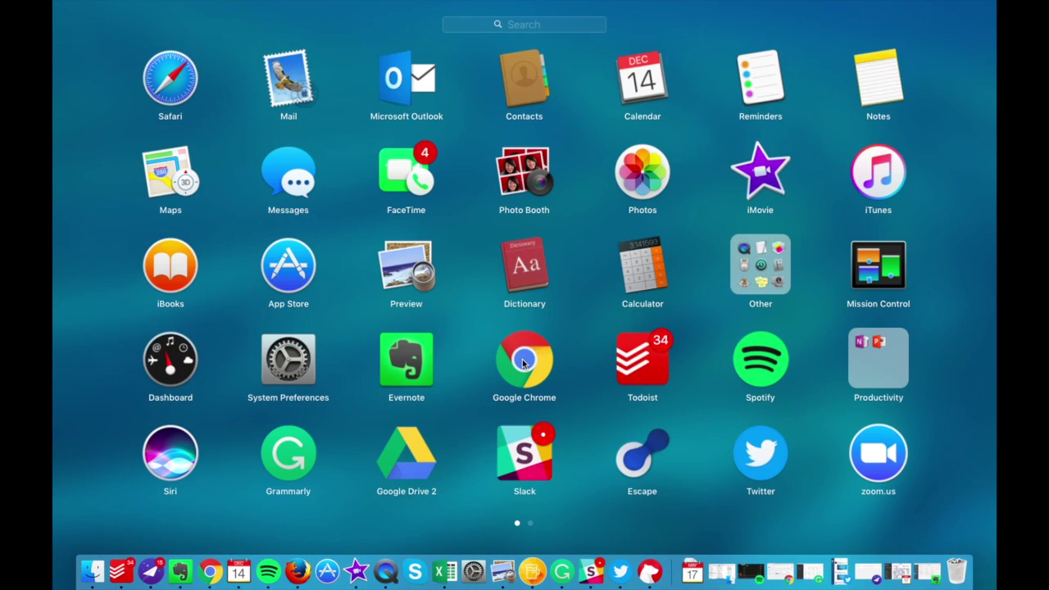
scroll(522, 361, "right", 3)
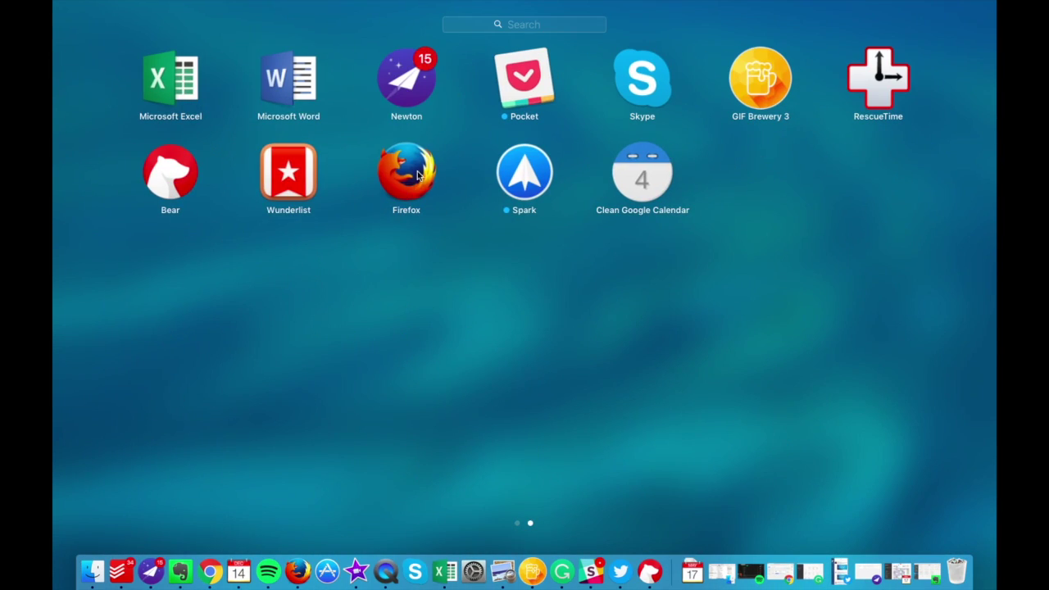
scroll(479, 296, "left", 3)
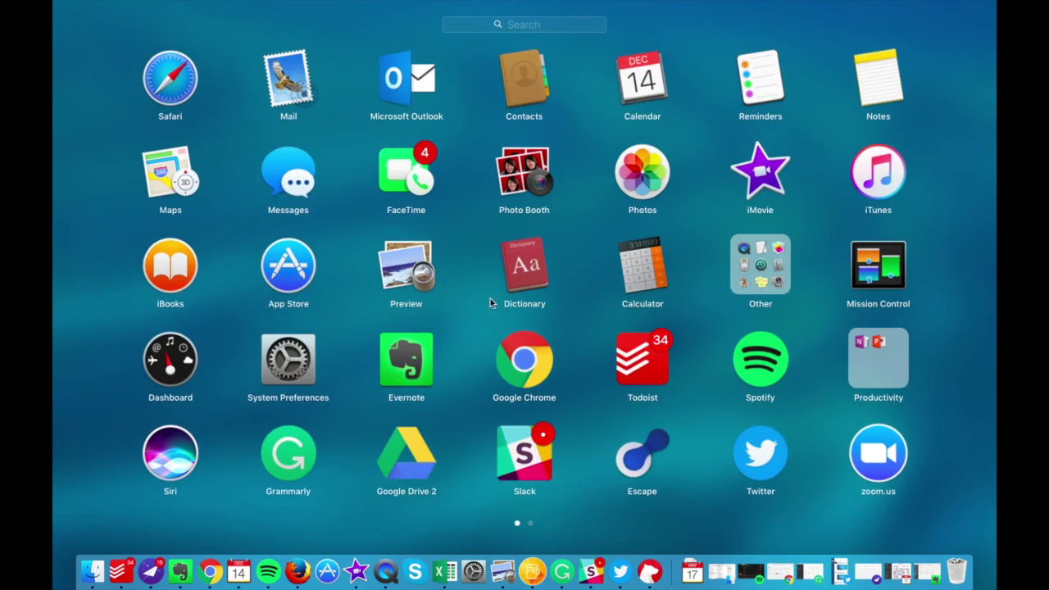
left_click(643, 357)
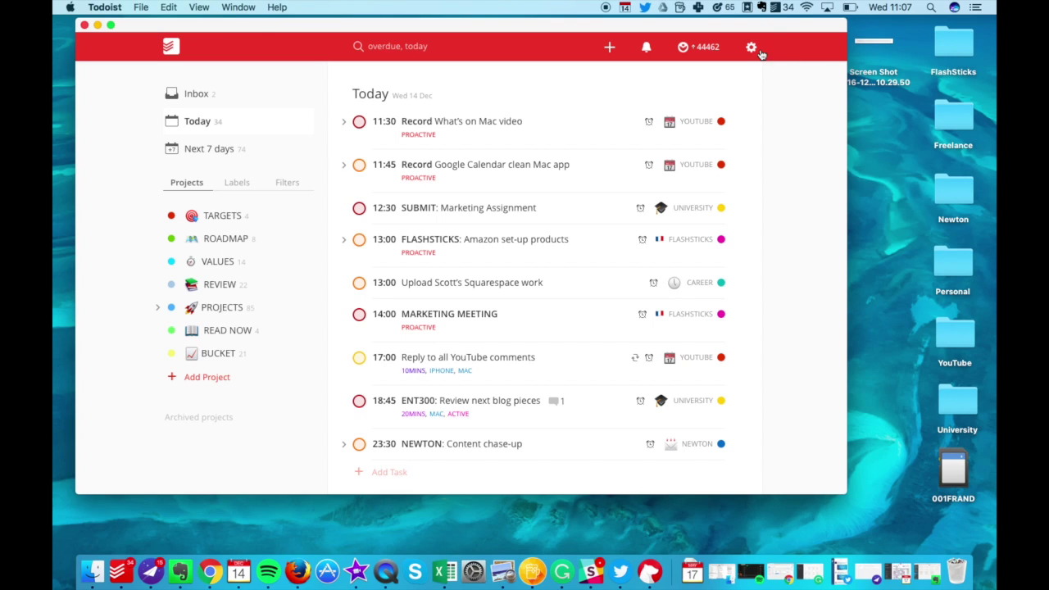
Start a new Todoist task titled 'tomorrow Feed the cat' from the menu-bar icon.
left_click(783, 10)
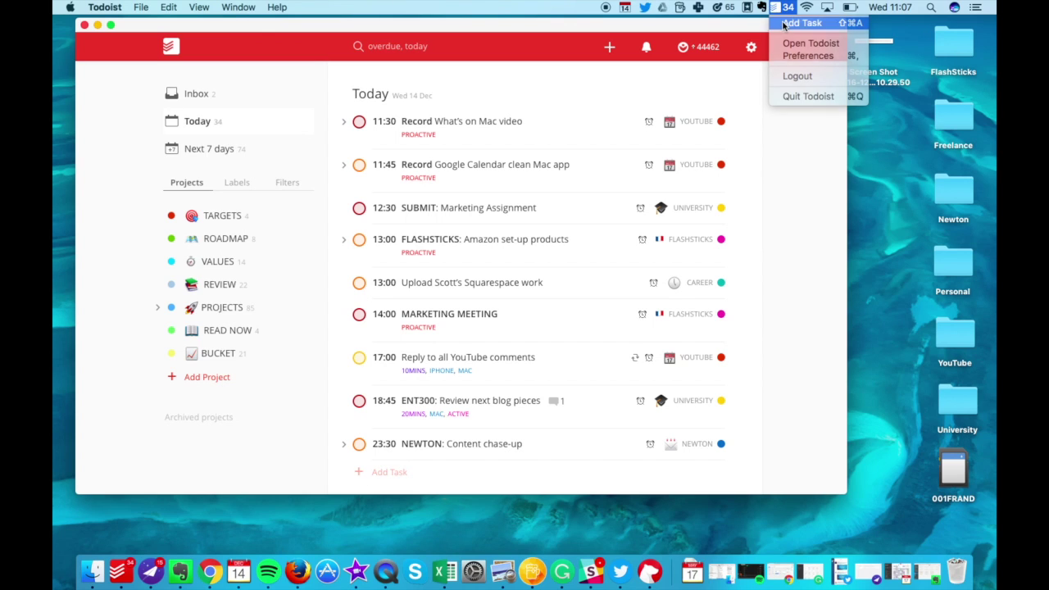
left_click(783, 23)
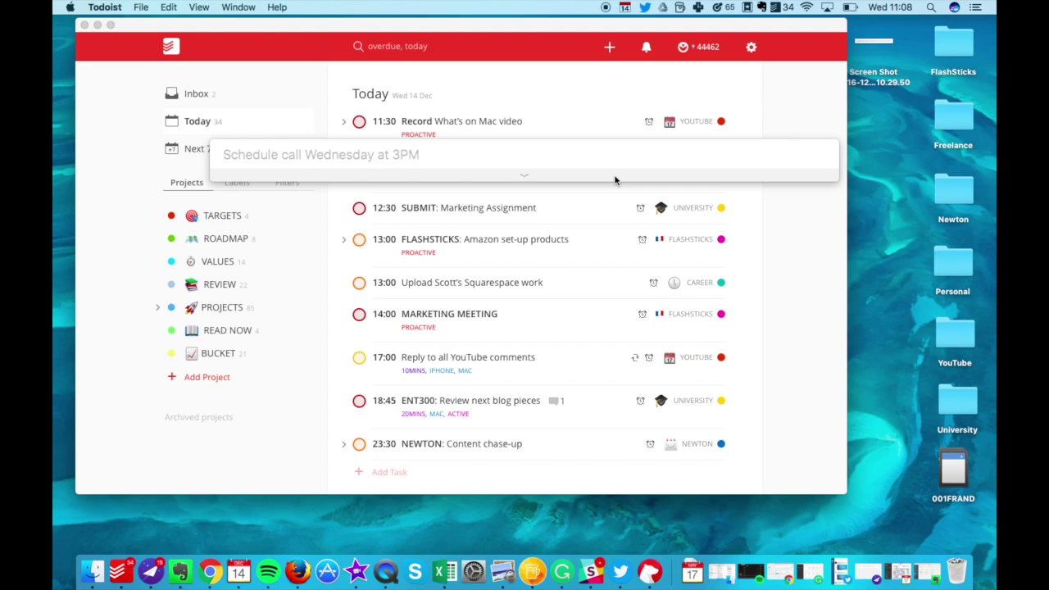
type("t")
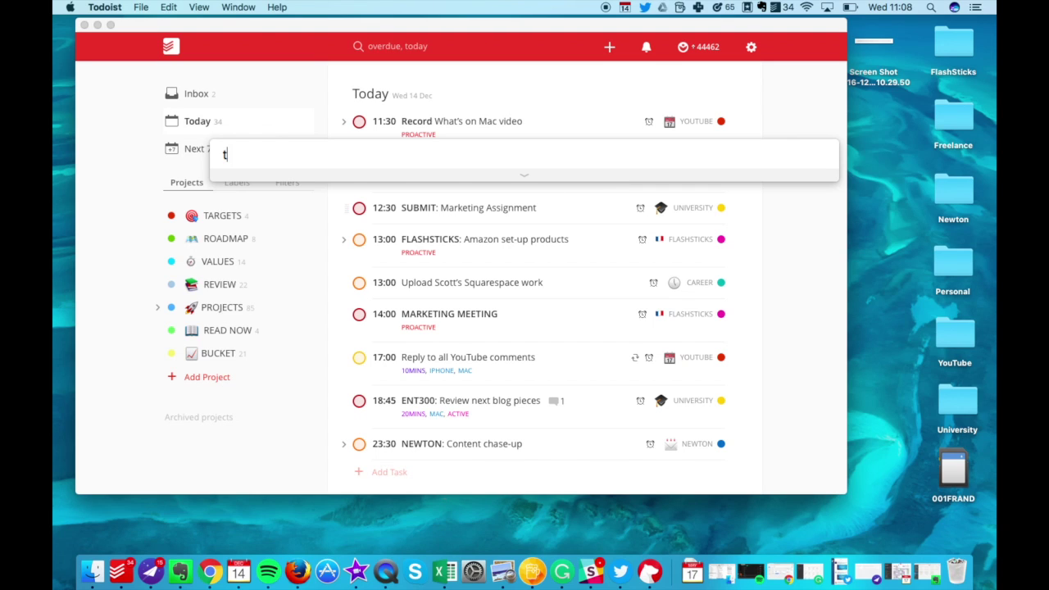
type("omorrow at 1pm Feed the cat")
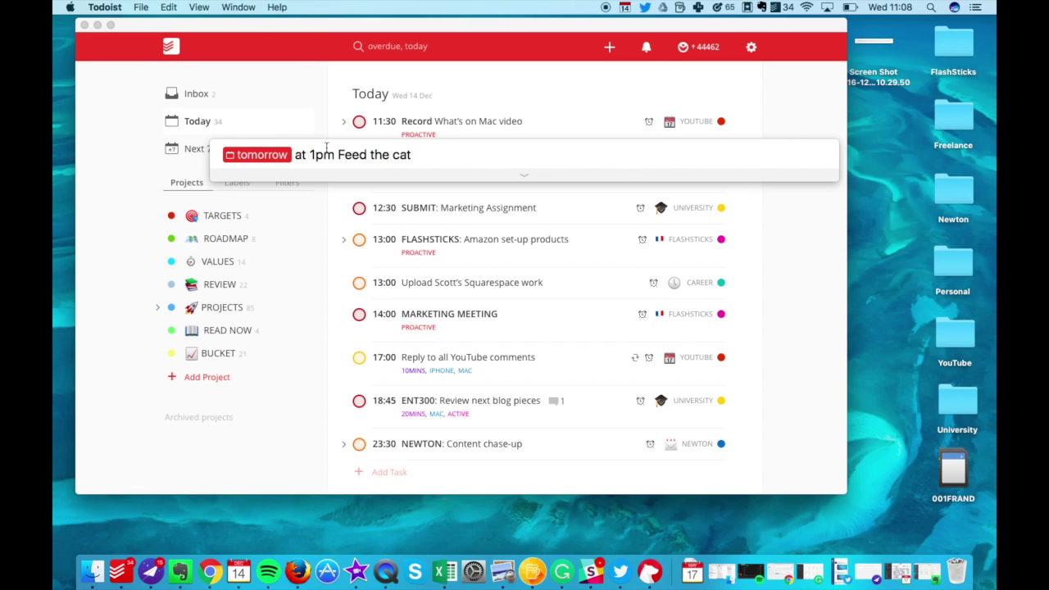
left_click_drag(334, 154, 294, 154)
key("BackSpace")
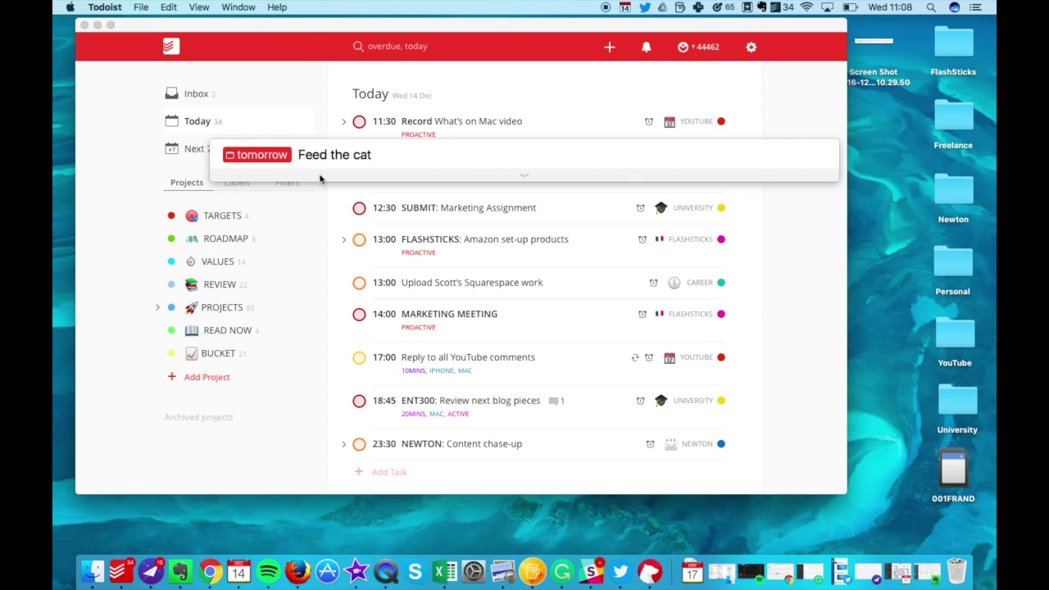
Set the 'Feed the cat' due date to tomorrow at 1pm, save it, and return to Launchpad.
left_click(327, 180)
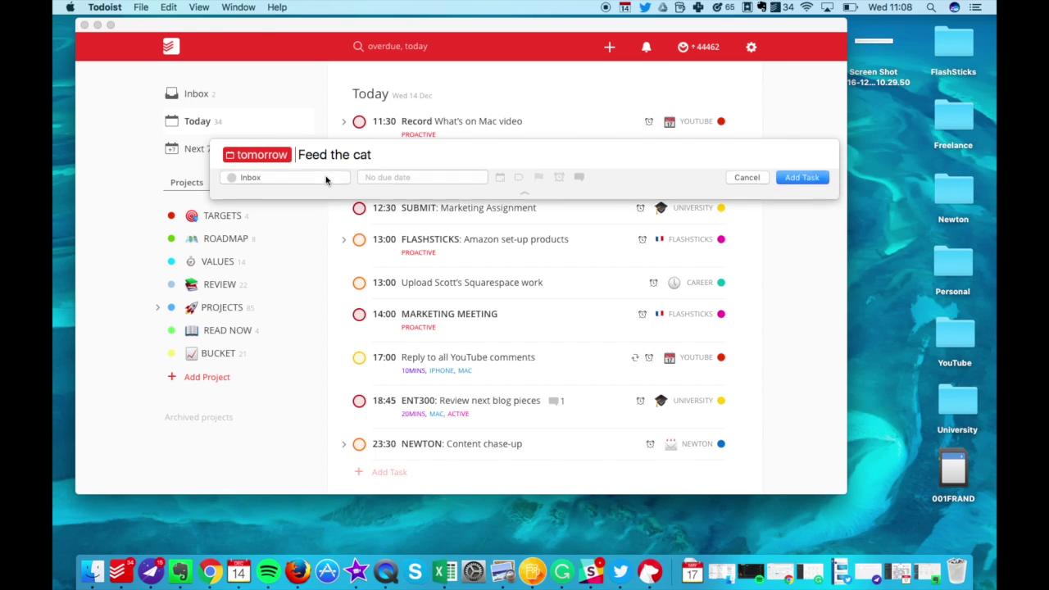
left_click(428, 179)
type("at 1pm")
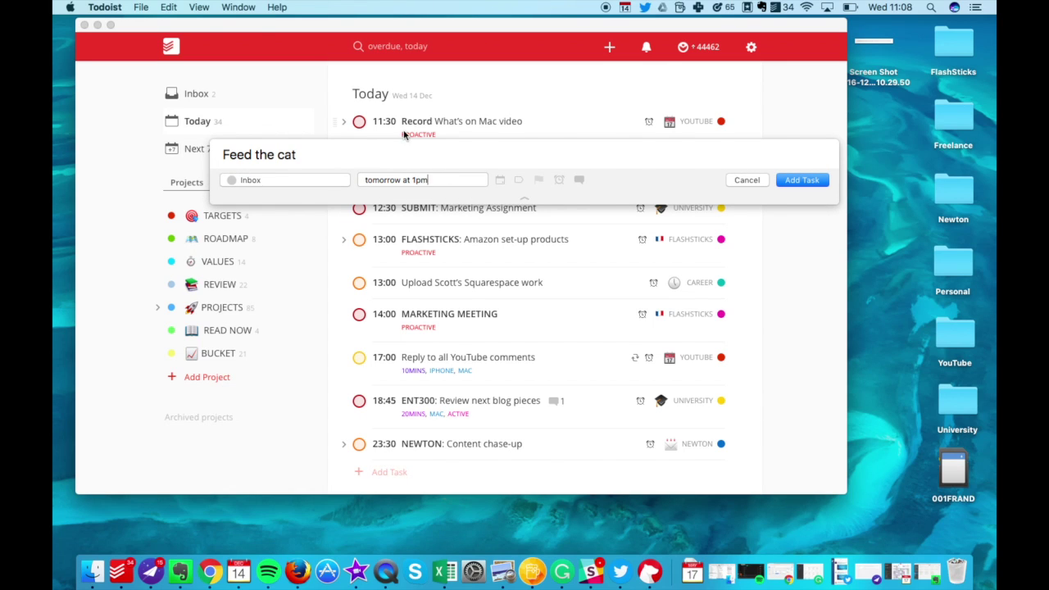
left_click(396, 152)
left_click(789, 182)
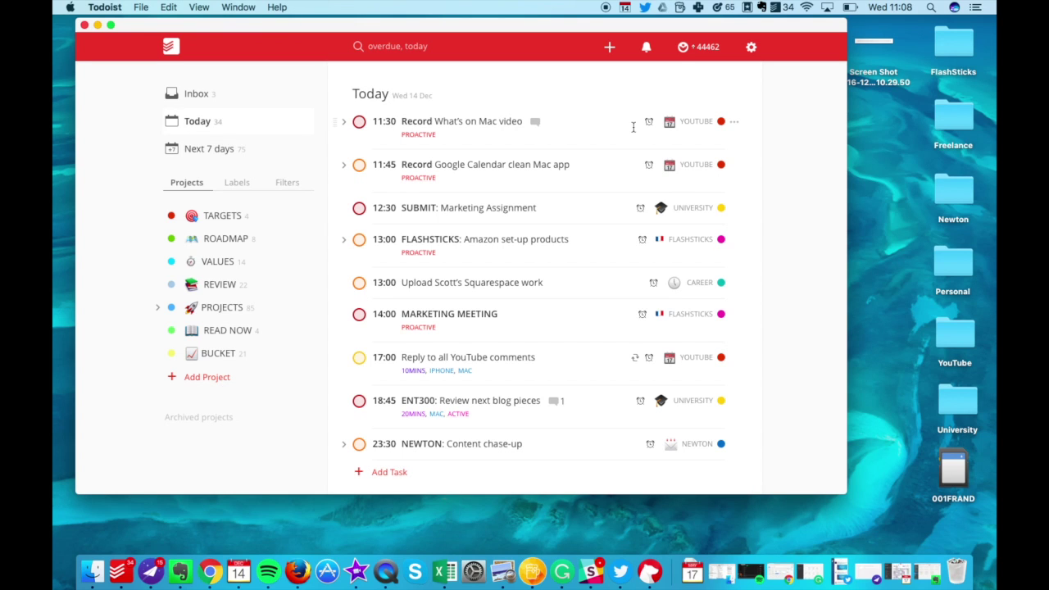
key("F4")
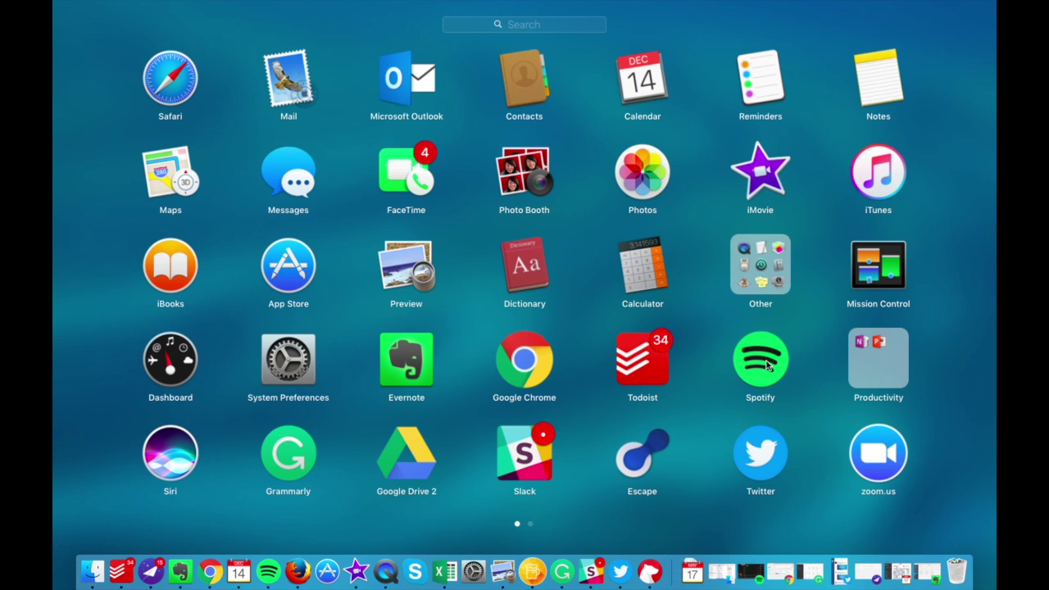
Open Spotify on the 'This Is: Ludovico Einaudi' playlist, then go back to Launchpad.
left_click(275, 572)
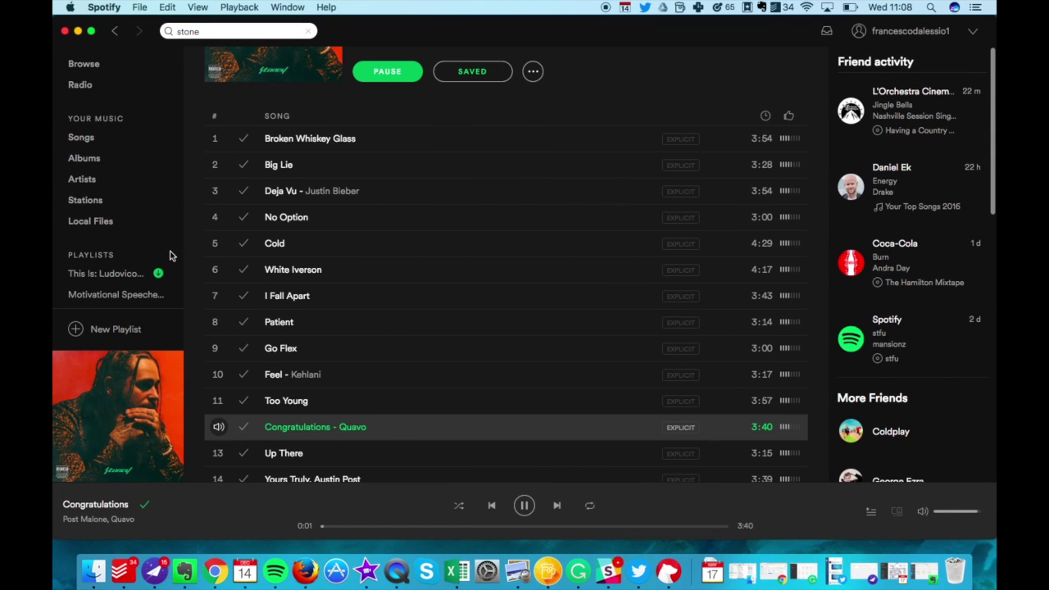
left_click(139, 275)
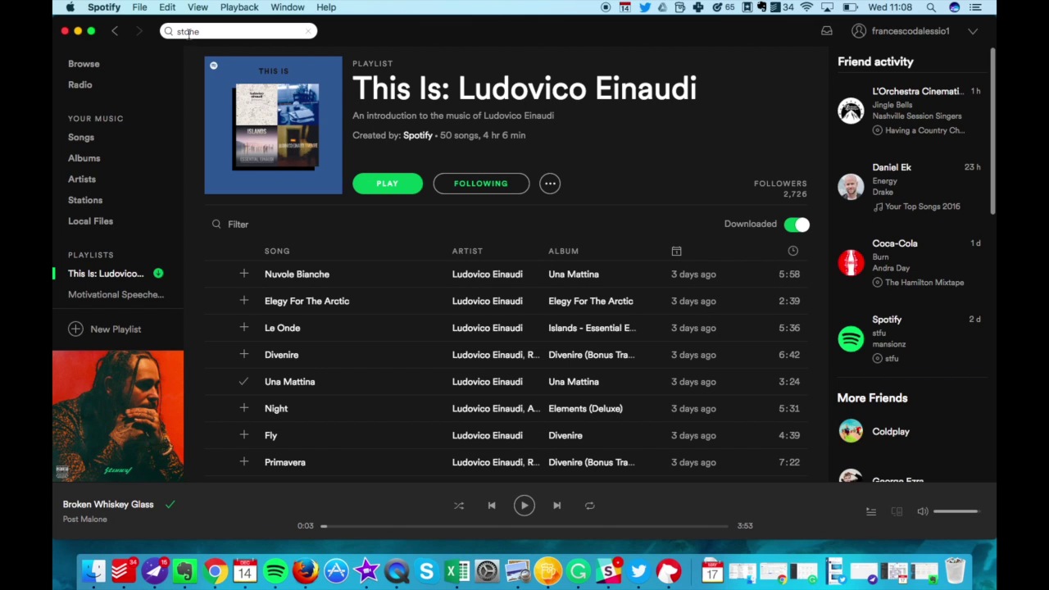
key("F4")
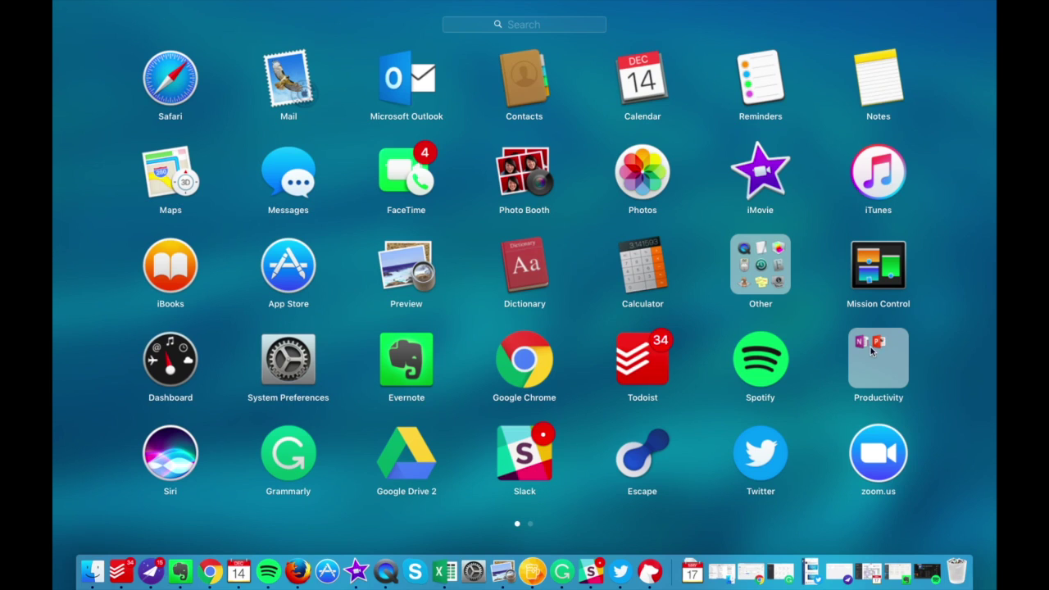
Flip between Launchpad pages and return to the first page showing Grammarly.
scroll(889, 343, "right", 3)
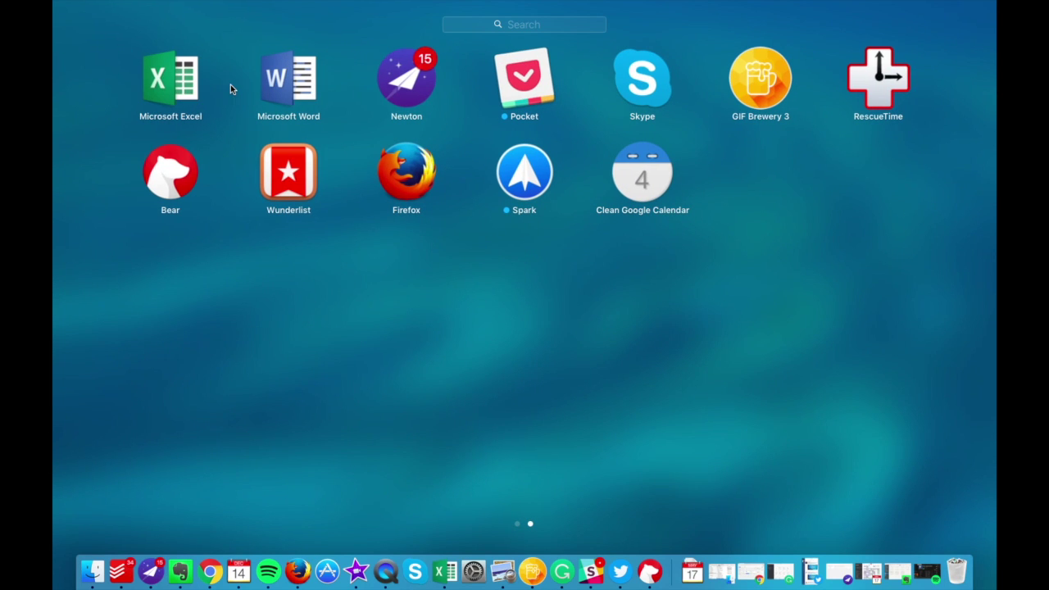
scroll(230, 84, "left", 3)
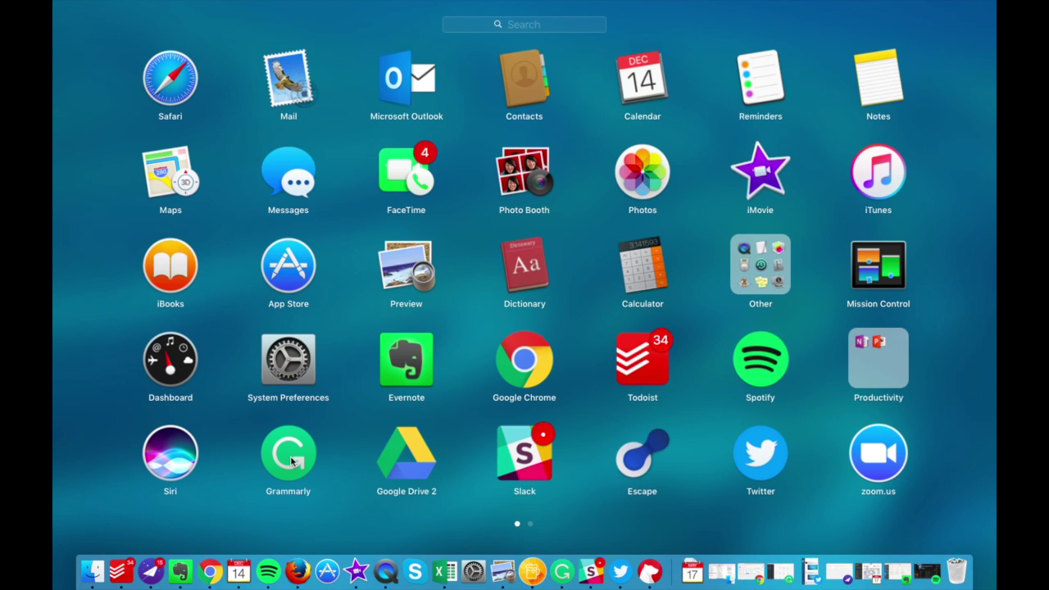
Launch Grammarly, create a new document and paste in the 2863-word STO310 project plan.
left_click(291, 462)
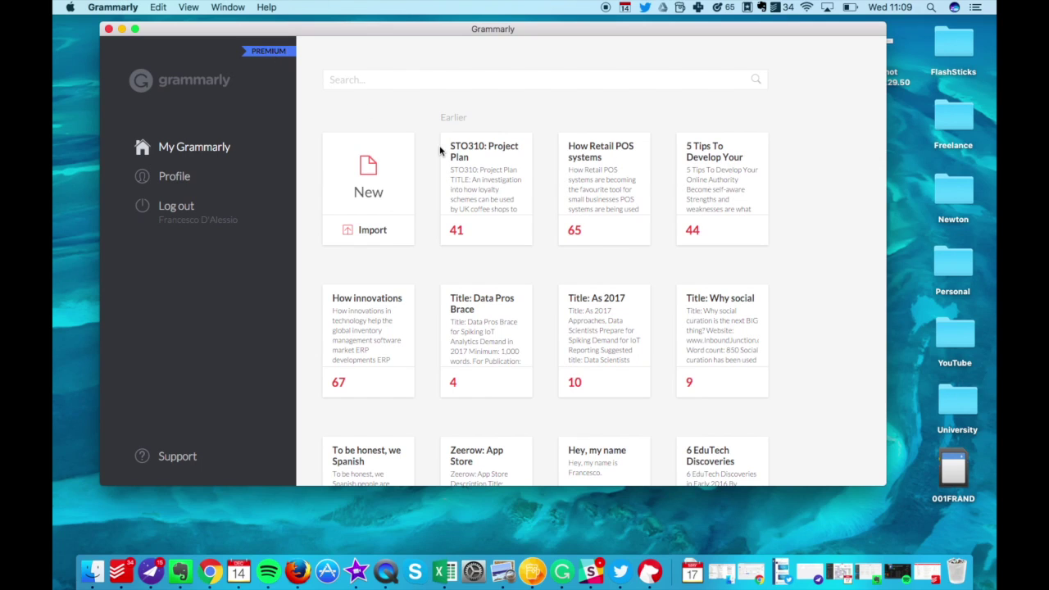
mouse_move(475, 171)
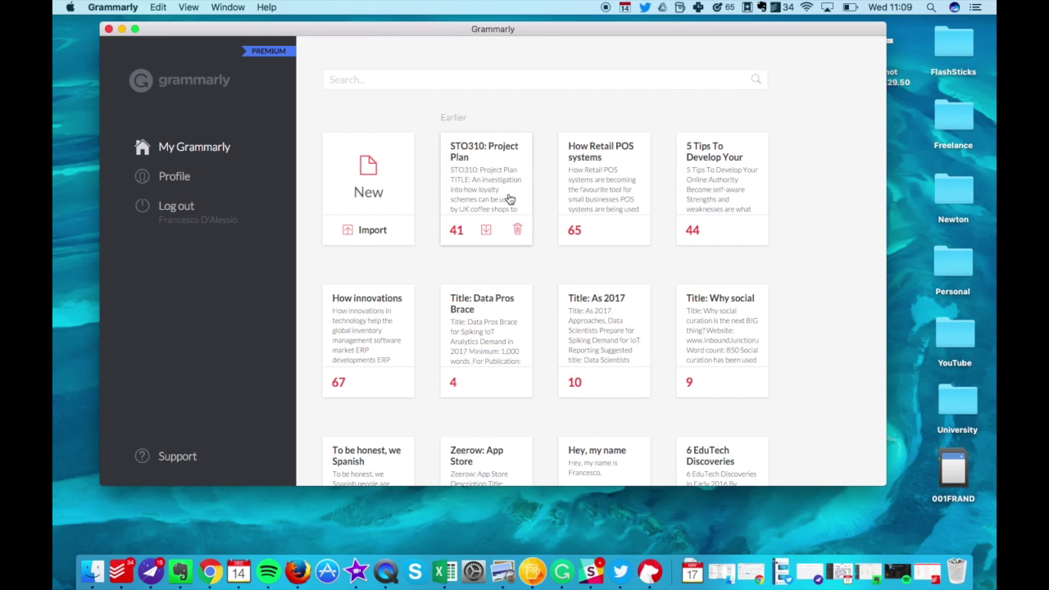
left_click(393, 174)
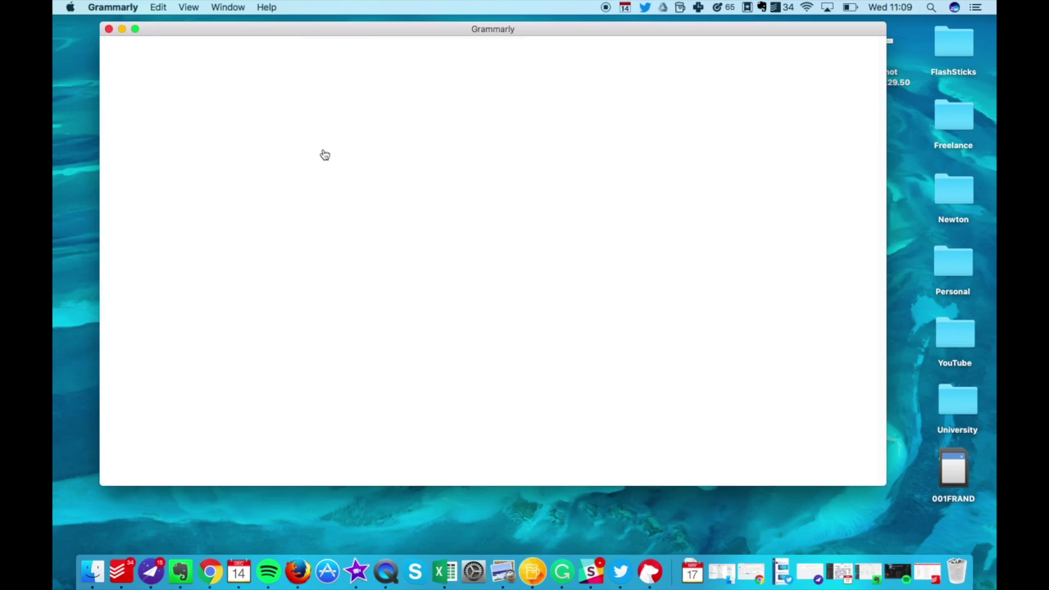
mouse_move(124, 119)
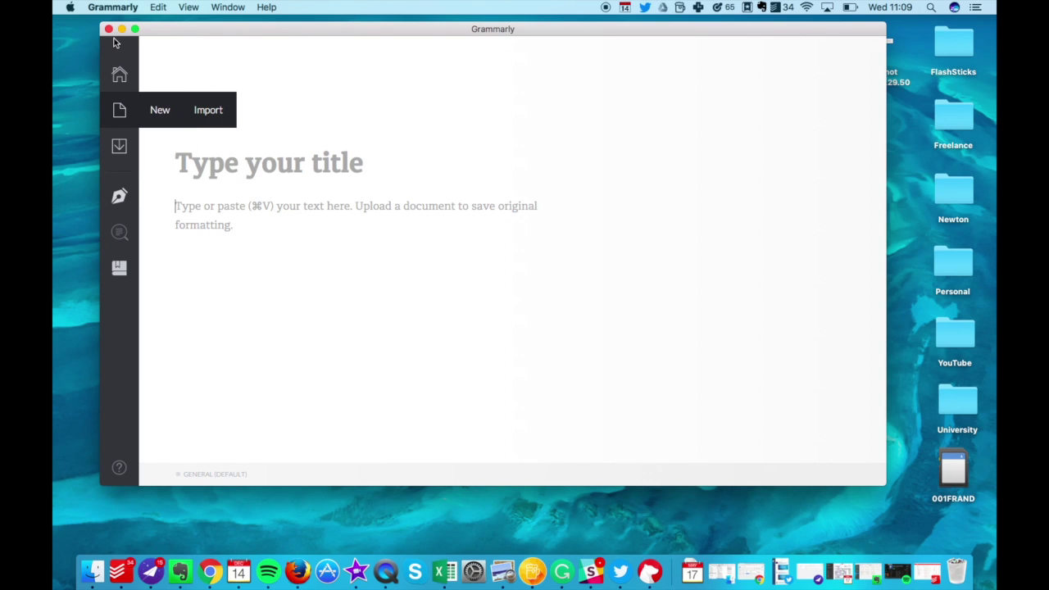
key("super+v")
scroll(300, 207, "down", 6)
scroll(300, 206, "up", 6)
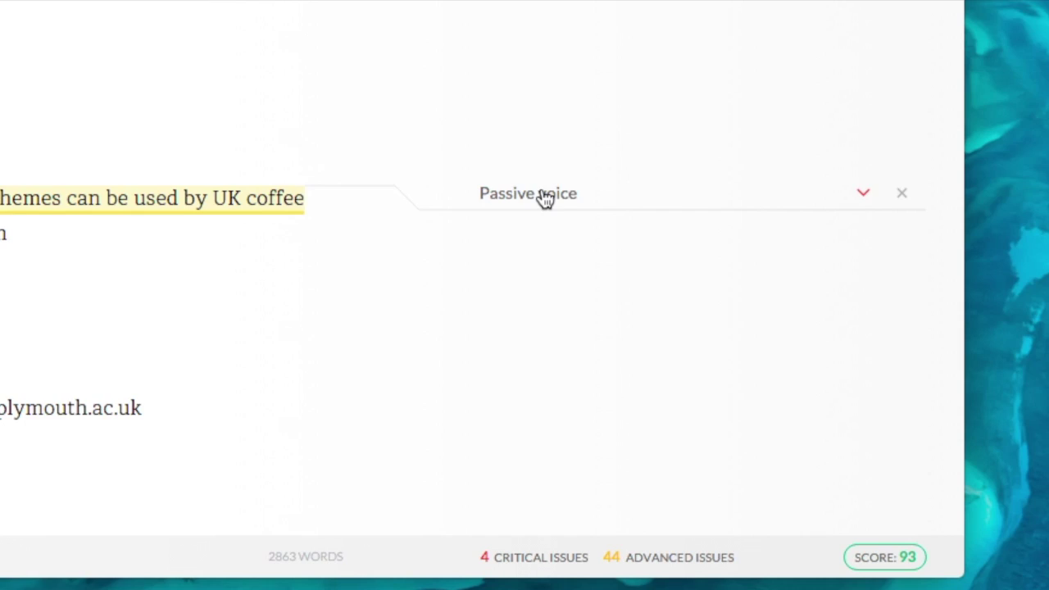
Accept the passive-voice rewrite into active voice and replace repeated 'customers' with 'clients'.
left_click(543, 197)
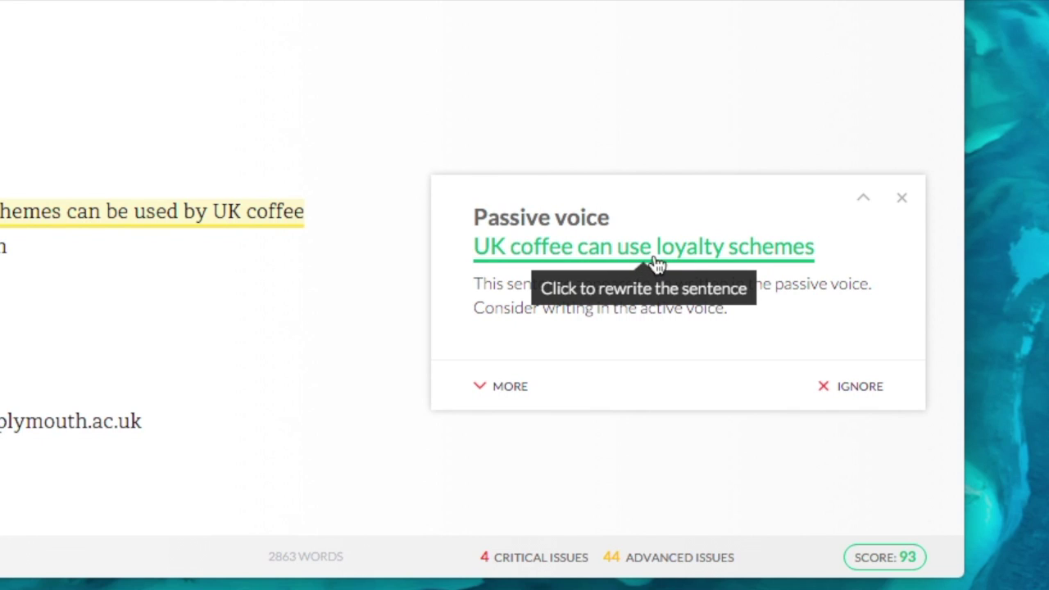
left_click(743, 262)
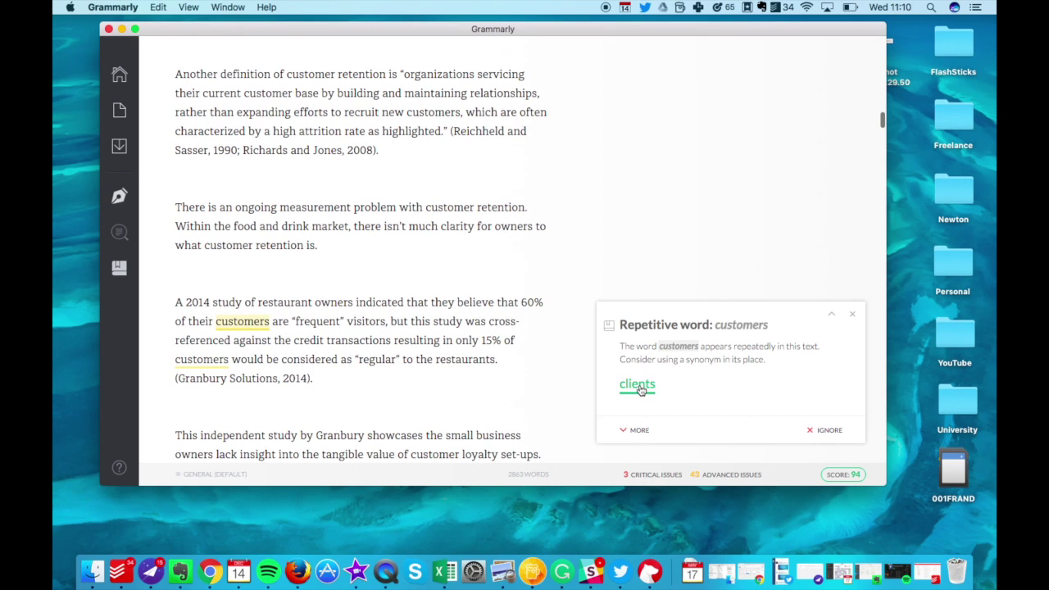
left_click(640, 387)
Turn on plagiarism checking in the Grammarly document sidebar.
scroll(256, 175, "up", 15)
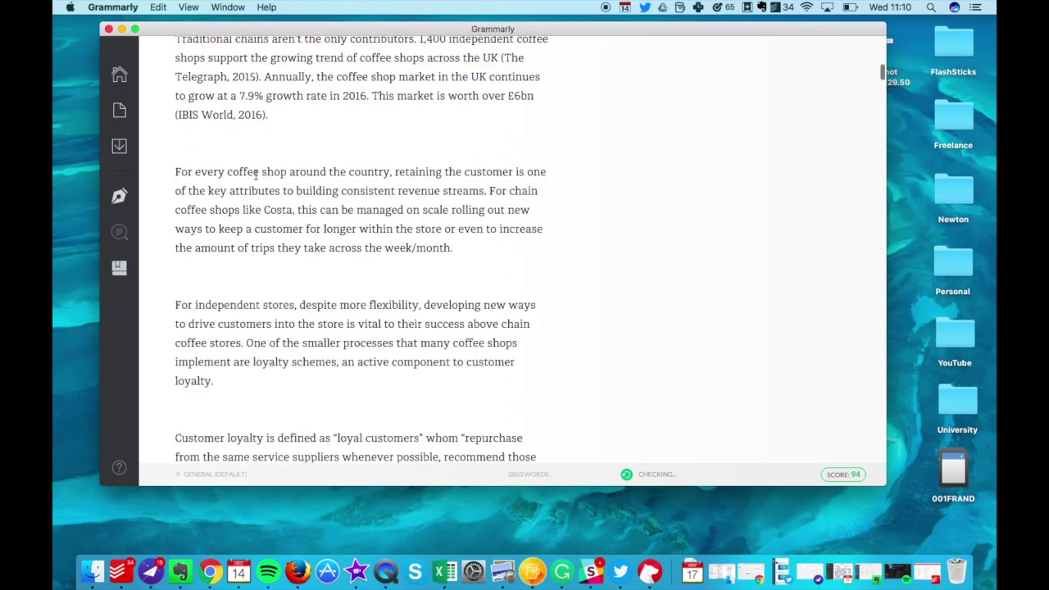
mouse_move(123, 198)
left_click(193, 196)
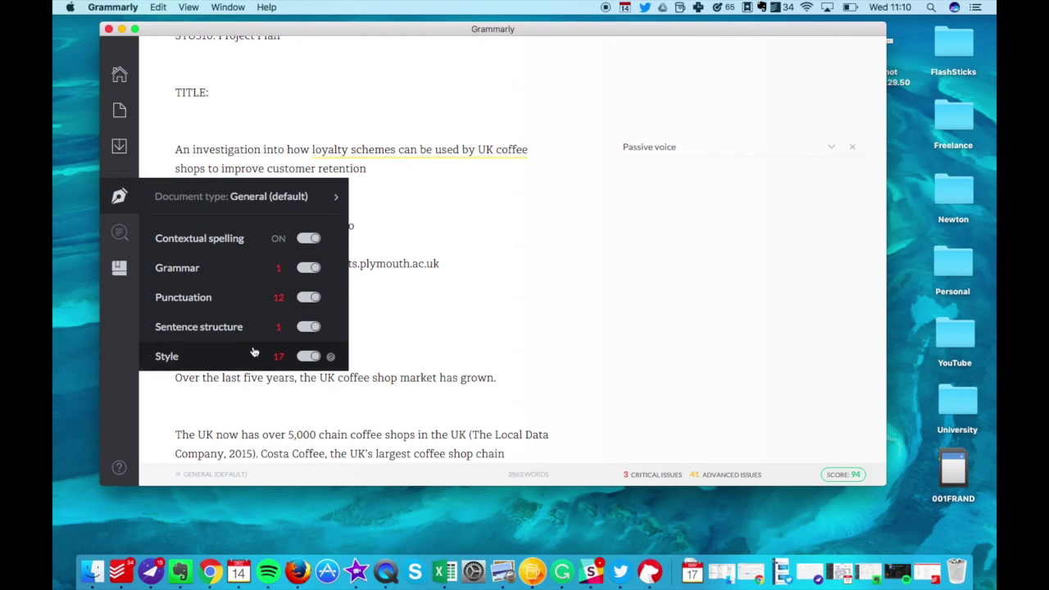
mouse_move(121, 233)
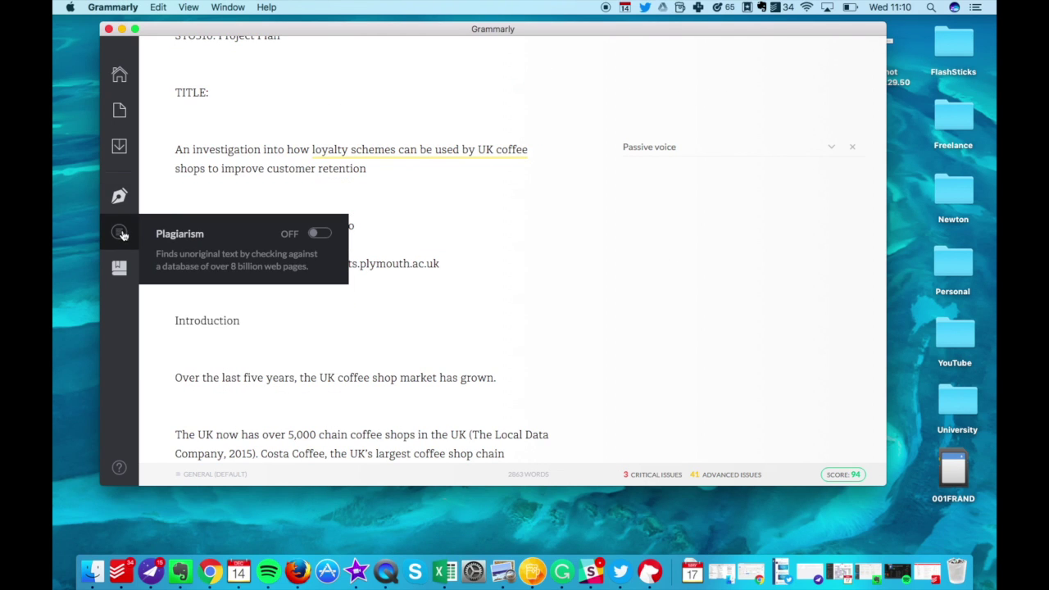
left_click(318, 235)
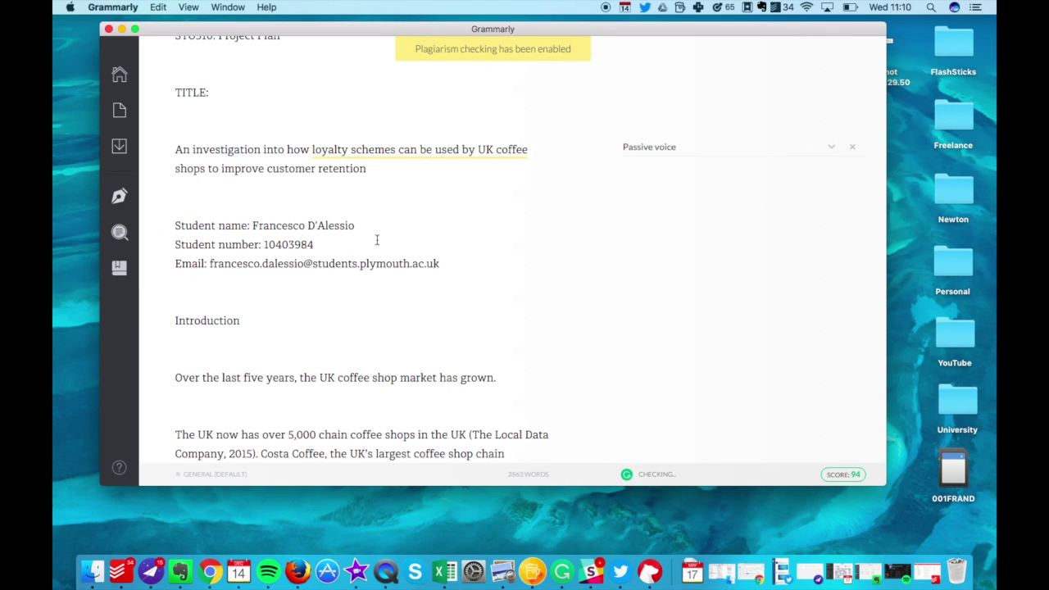
scroll(139, 246, "down", 10)
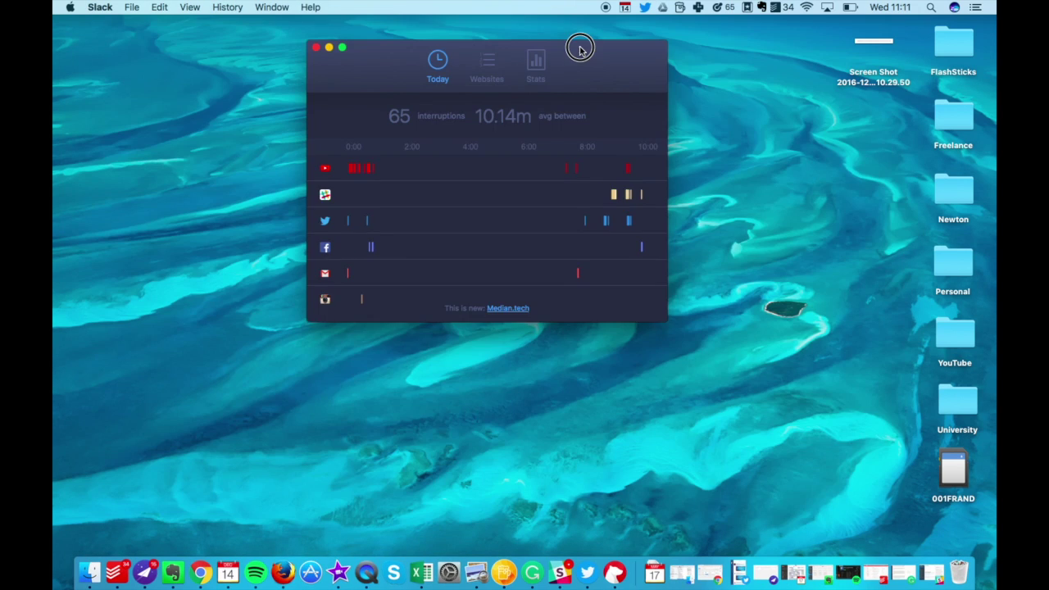
key("Escape")
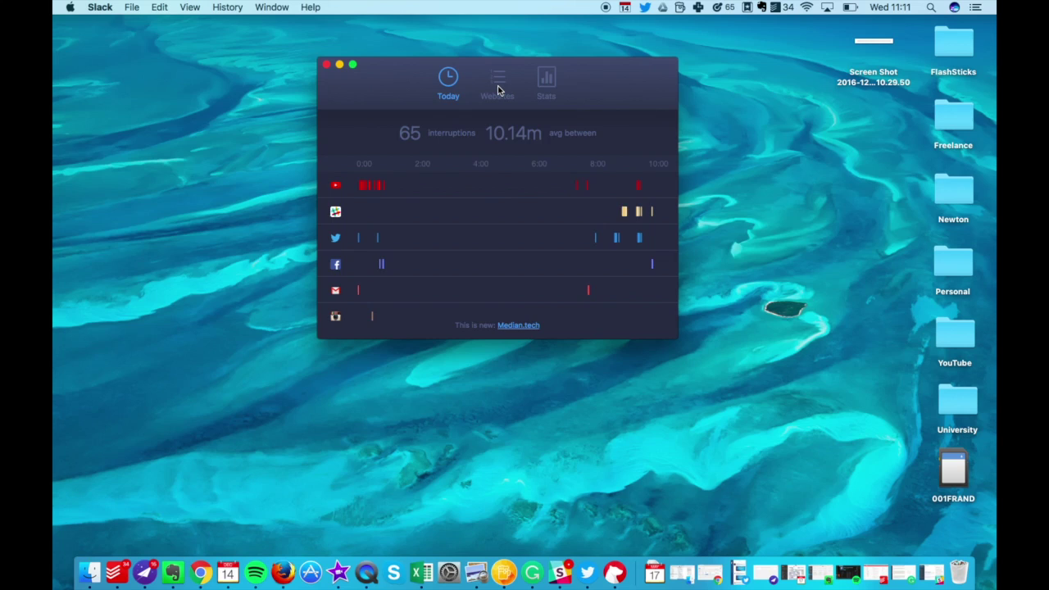
Review Escape's tracked websites, then show the weekly Stats chart with YouTube selected.
left_click(498, 82)
scroll(455, 253, "down", 3)
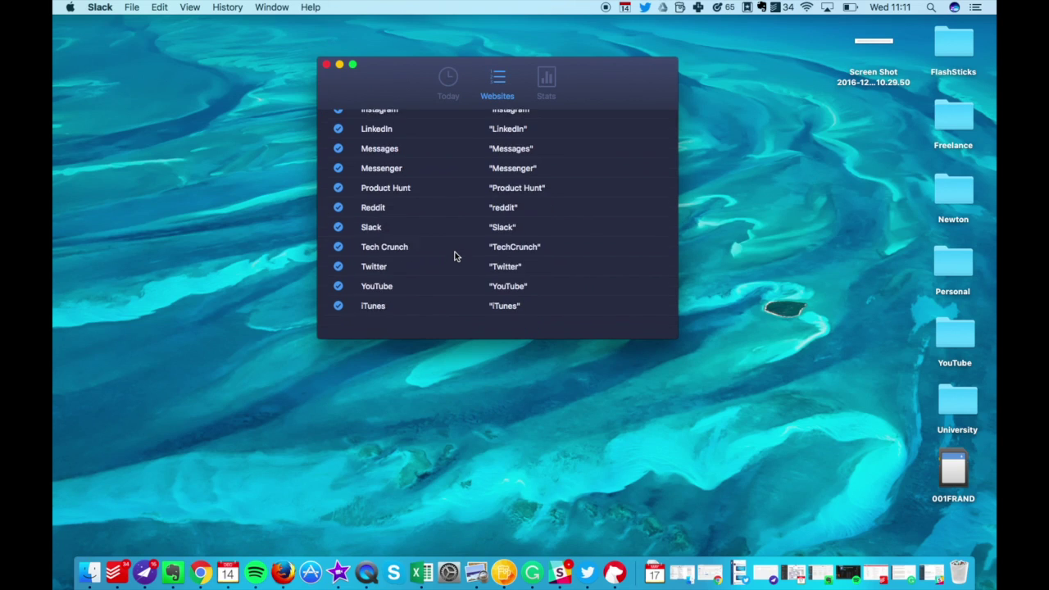
scroll(455, 255, "up", 5)
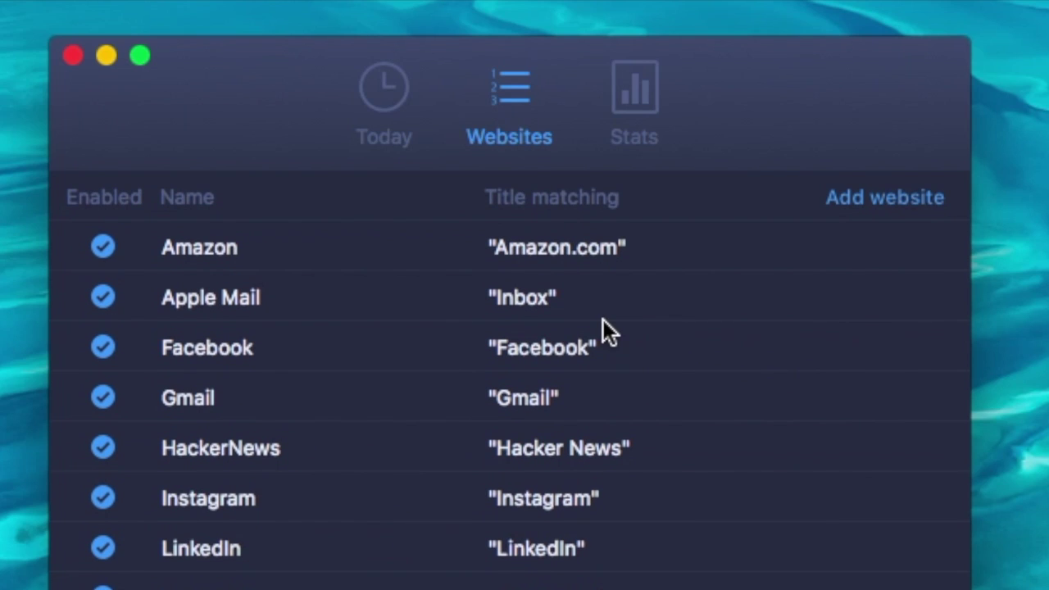
scroll(608, 332, "down", 5)
left_click(383, 90)
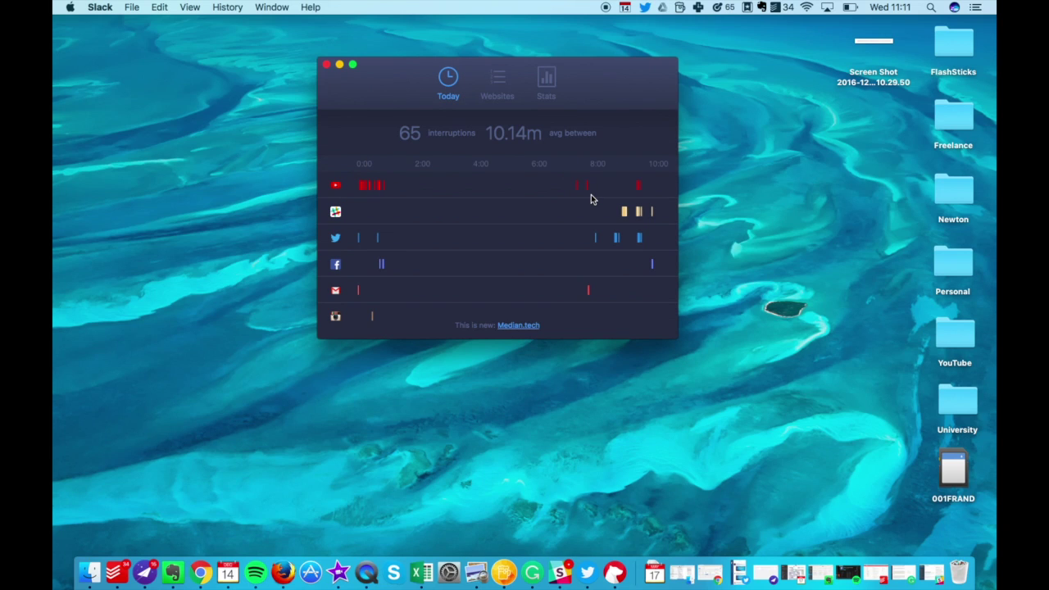
left_click(546, 82)
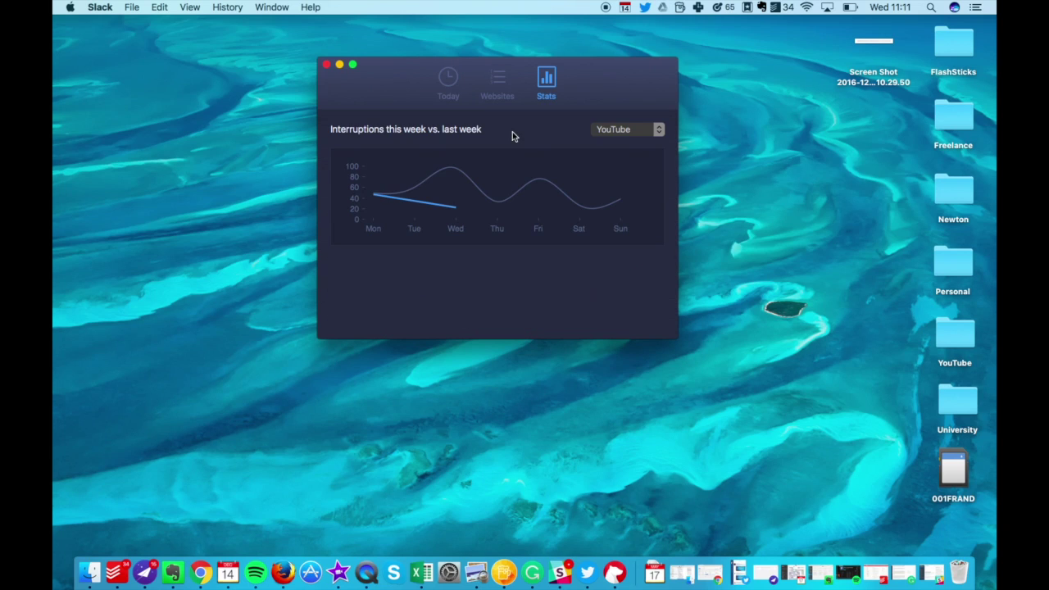
left_click(620, 129)
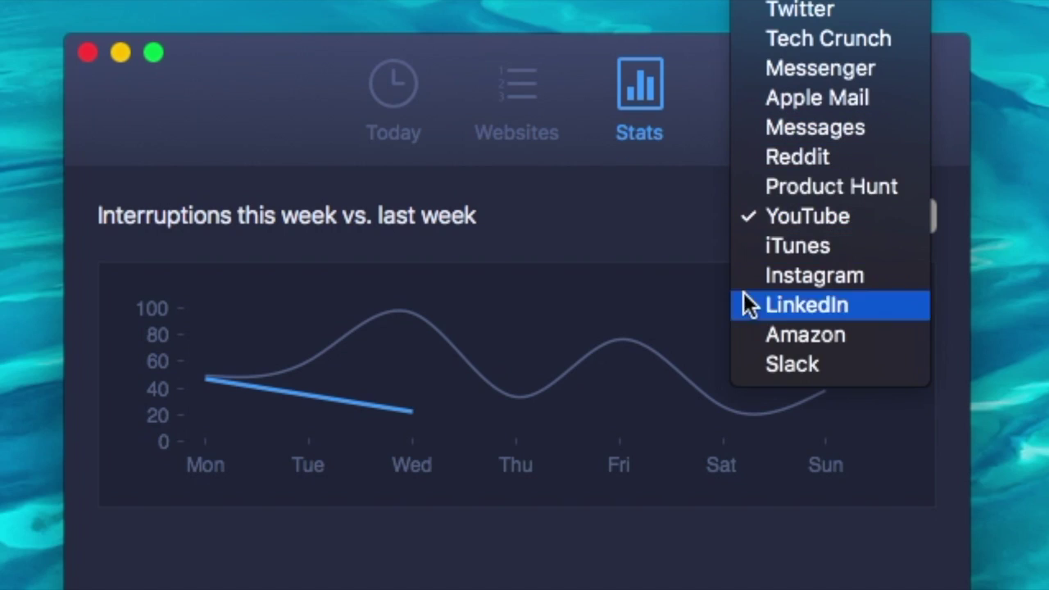
left_click(552, 174)
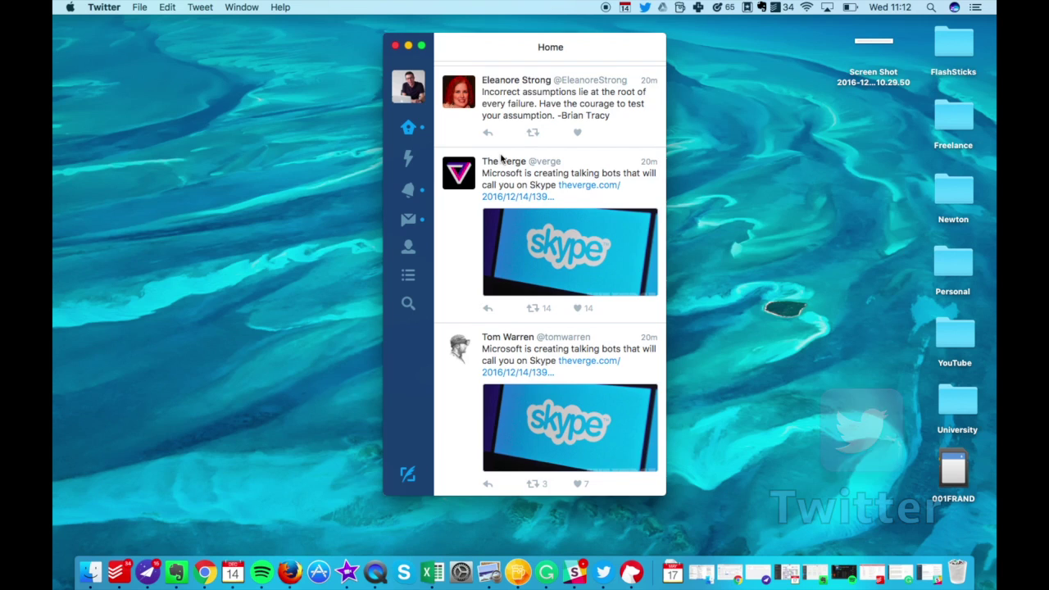
Browse the Twitter Home feed, check Notifications, and close the open reply draft unsent.
scroll(503, 159, "down", 5)
scroll(502, 158, "down", 5)
scroll(502, 158, "up", 3)
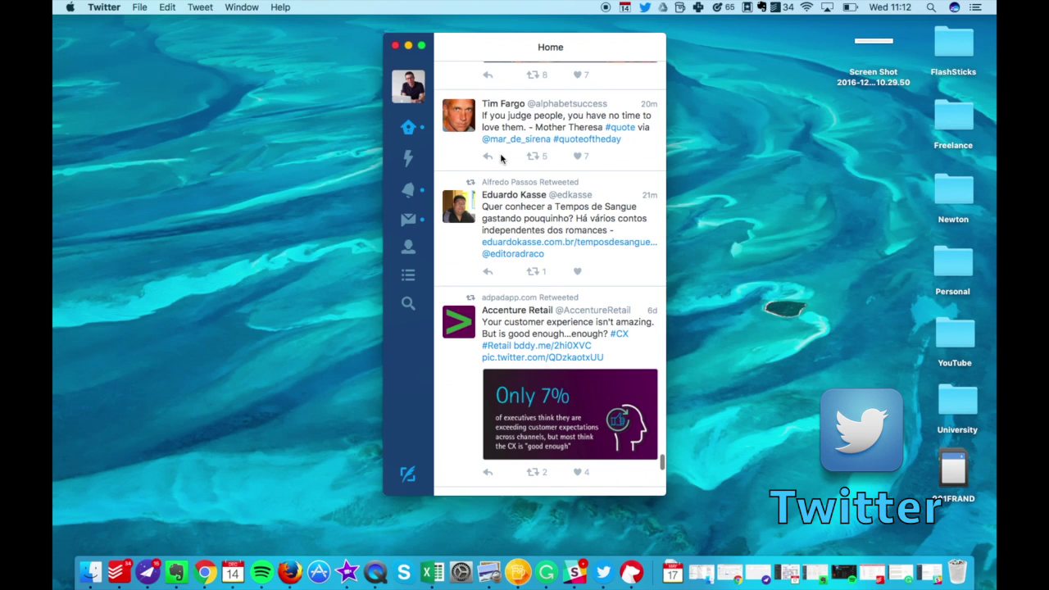
scroll(468, 159, "down", 10)
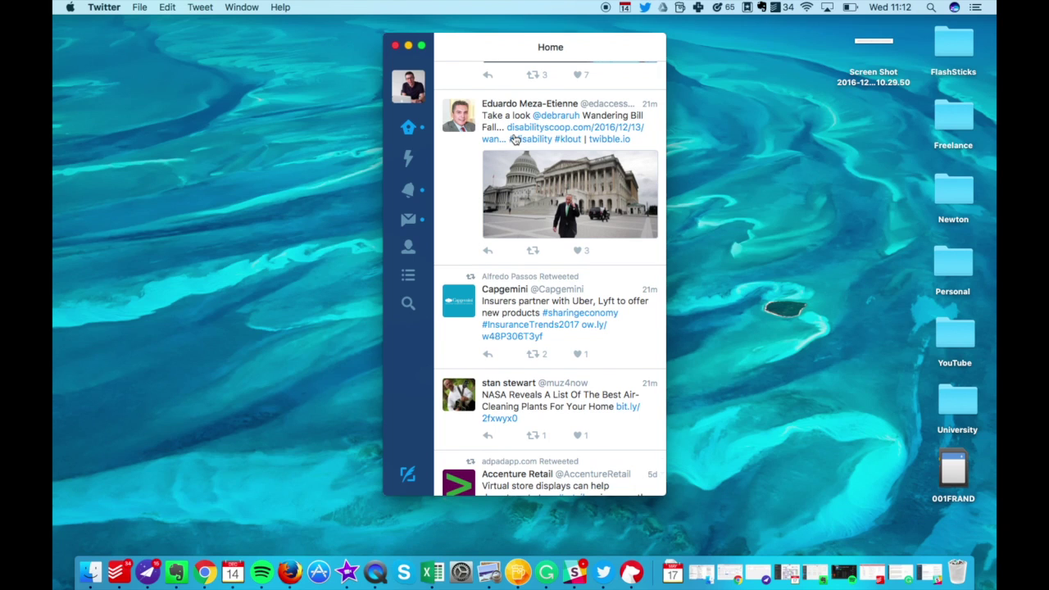
left_click(410, 200)
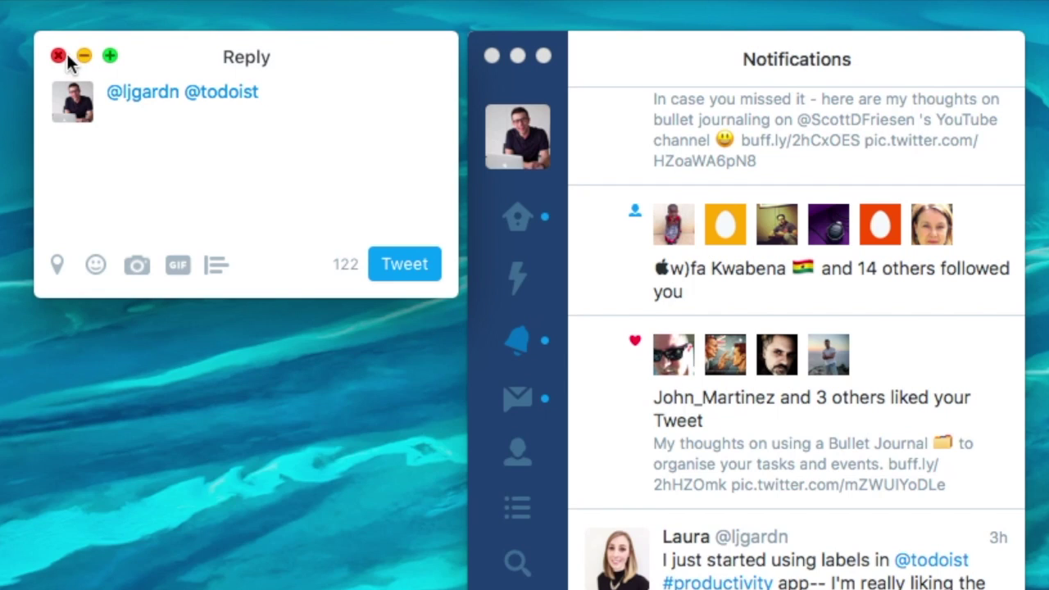
left_click(57, 56)
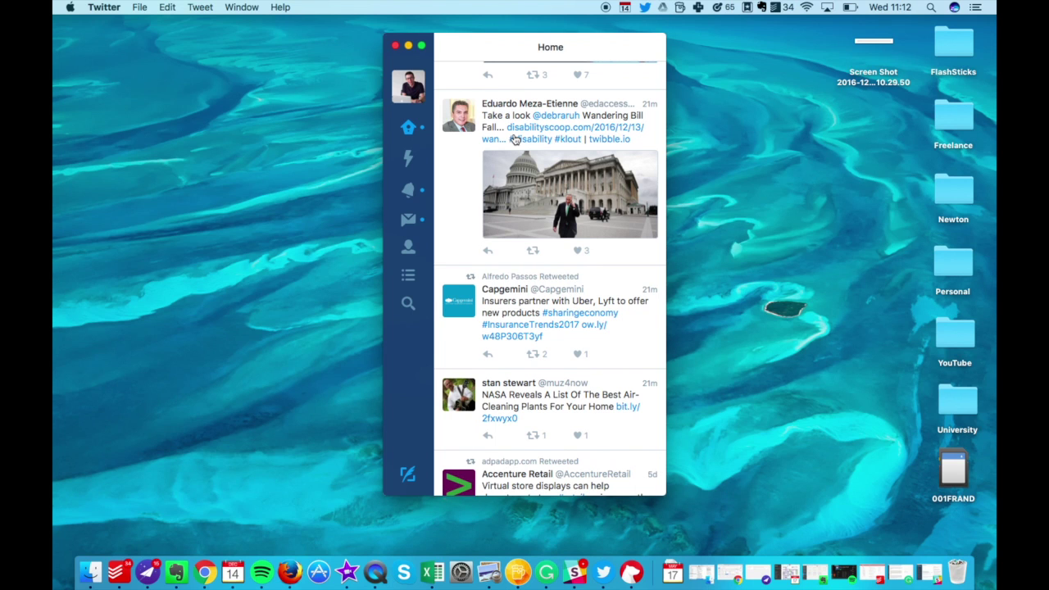
Launch Newton Mail, read the Innovation Birmingham Christmas email, and return to the inbox.
left_click(409, 193)
key("F4")
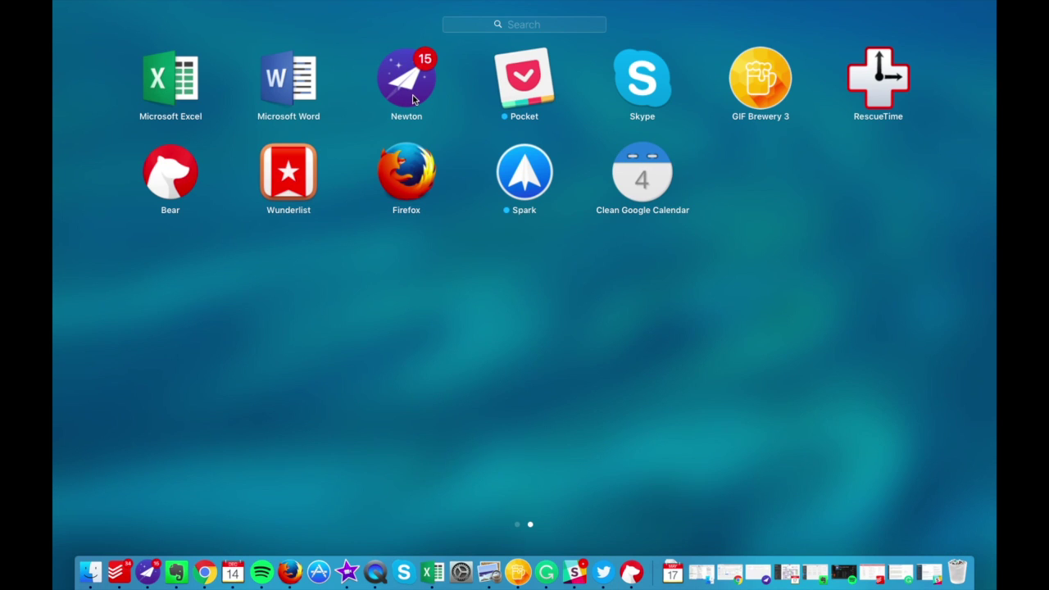
left_click(413, 99)
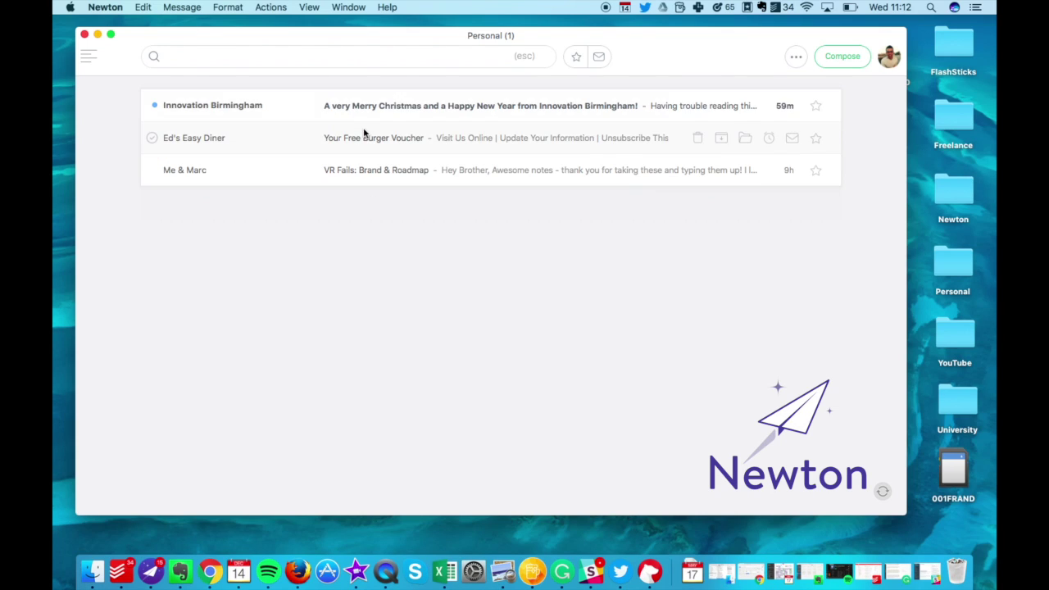
left_click(394, 107)
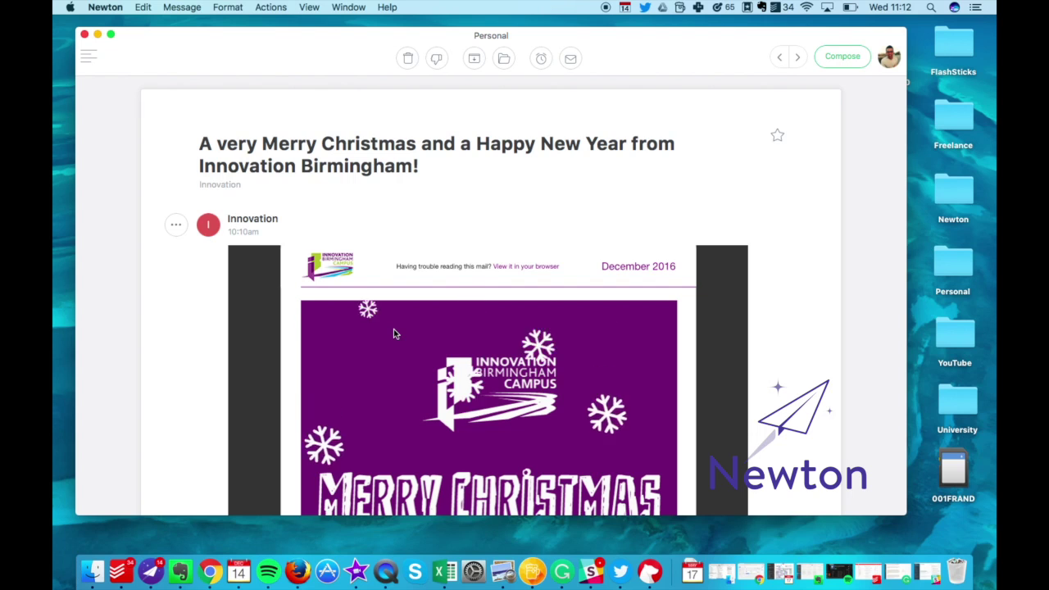
scroll(393, 333, "down", 3)
scroll(394, 333, "down", 2)
scroll(393, 333, "down", 3)
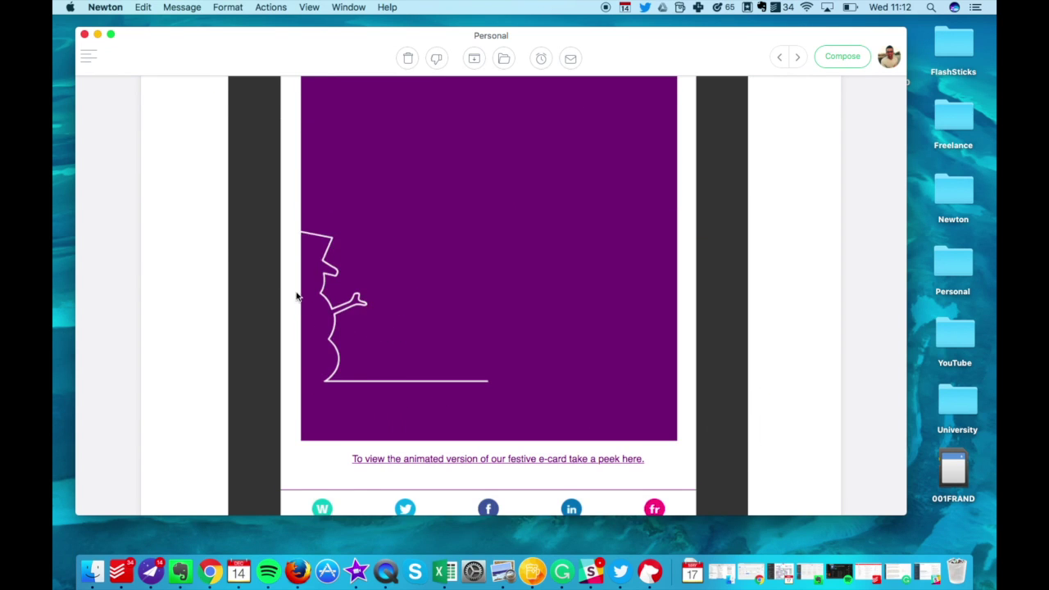
left_click(129, 214)
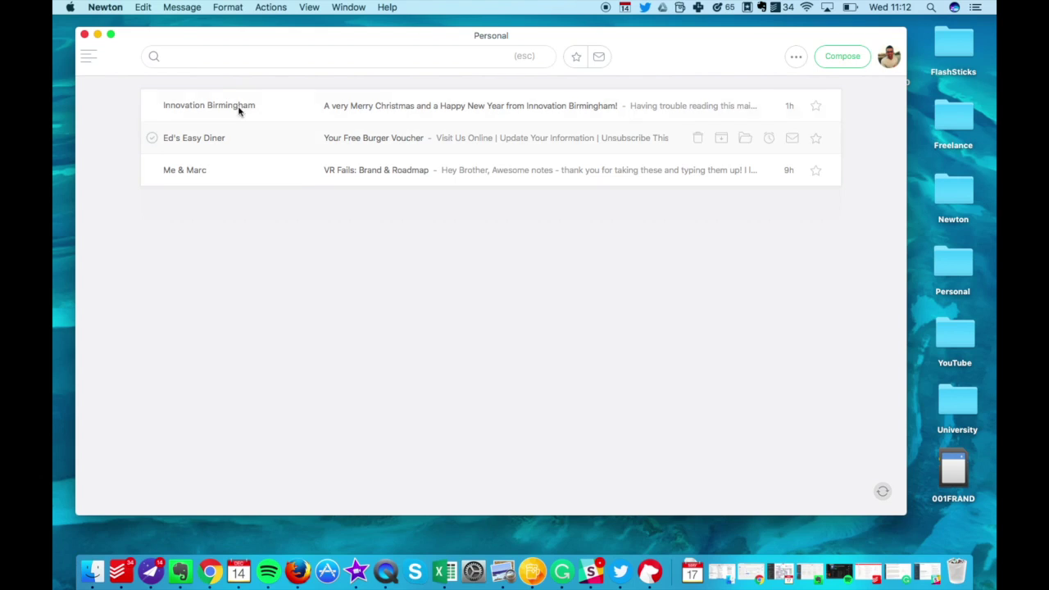
Start a new email, view its follow-up options, discard the empty draft, and show Launchpad.
key("super+n")
left_click(768, 71)
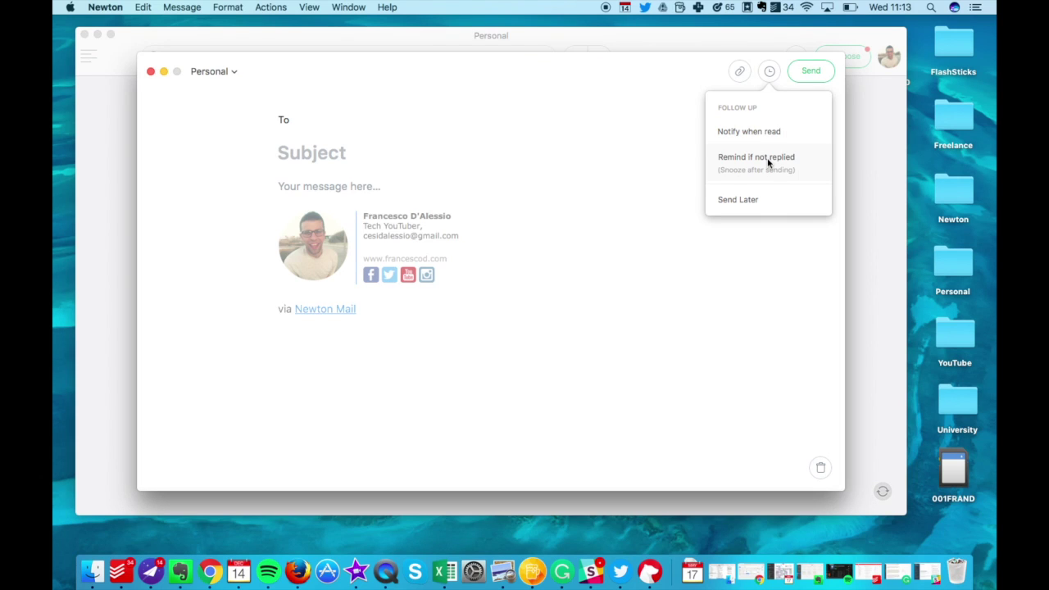
left_click(453, 247)
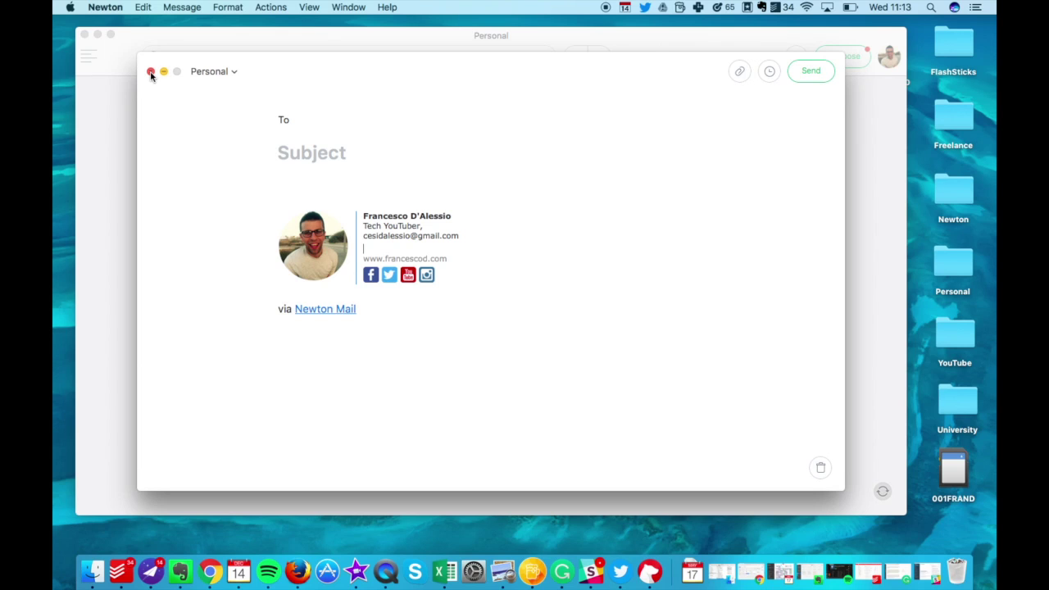
left_click(151, 73)
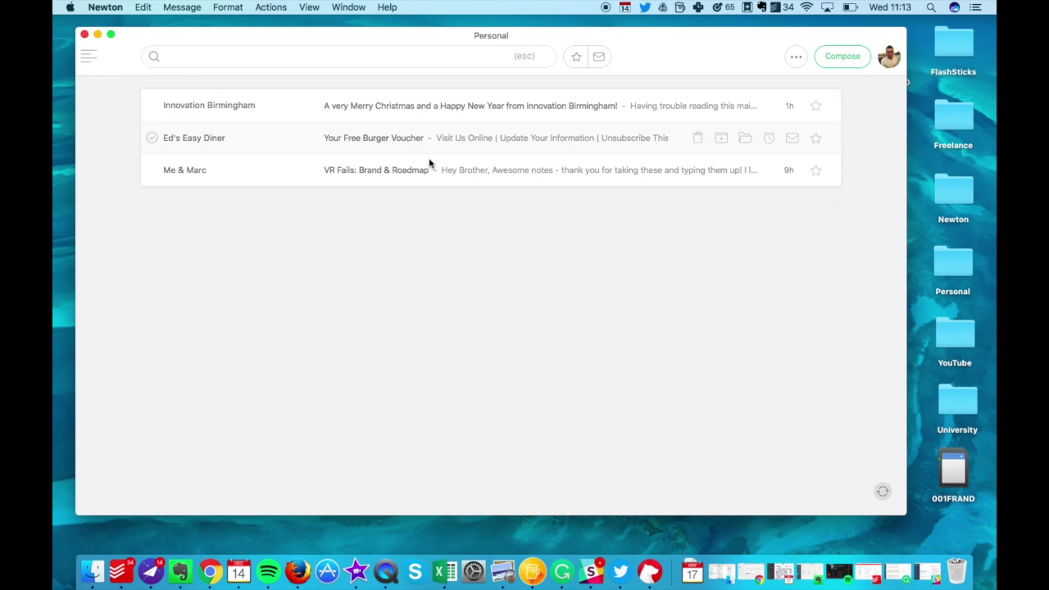
key("F4")
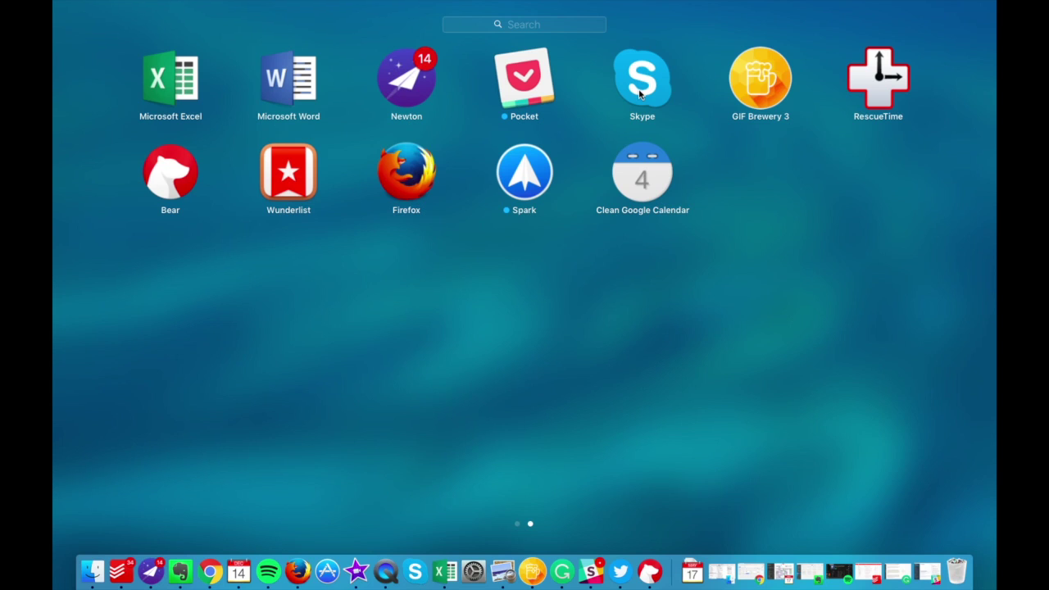
Open the TodoistGIF example in GIF Brewery 3, showing its 20 frames and 1280 x 720 GIF settings.
left_click(760, 79)
left_click_drag(389, 37, 351, 42)
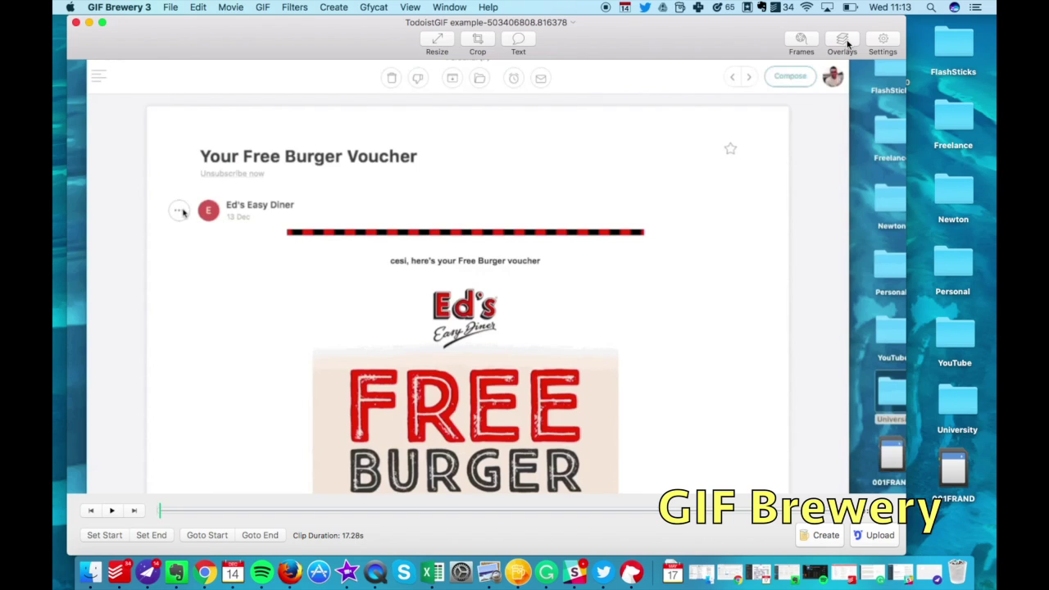
left_click(802, 40)
left_click(885, 41)
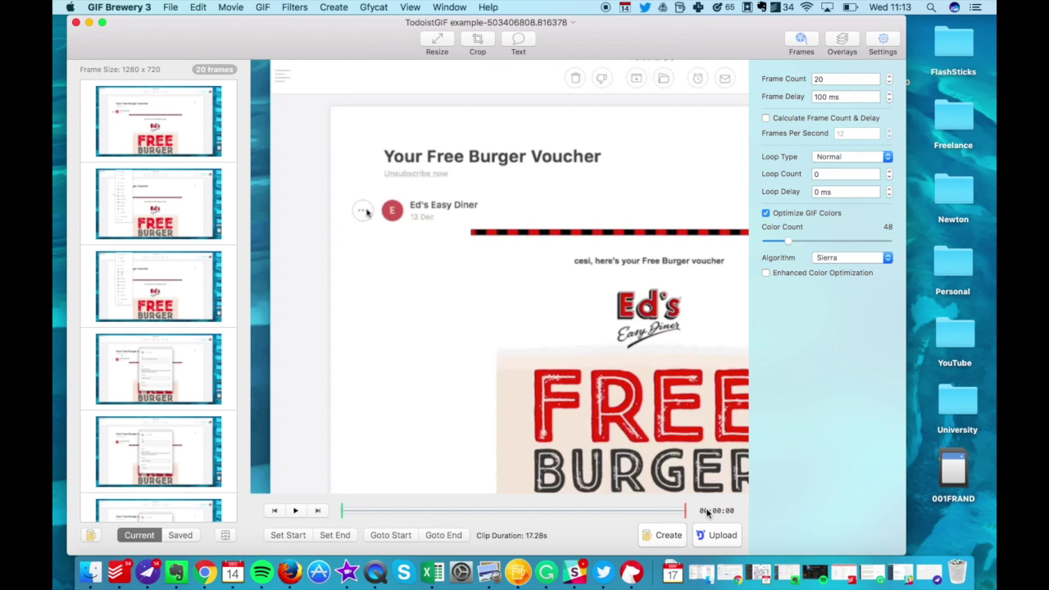
left_click_drag(905, 554, 909, 517)
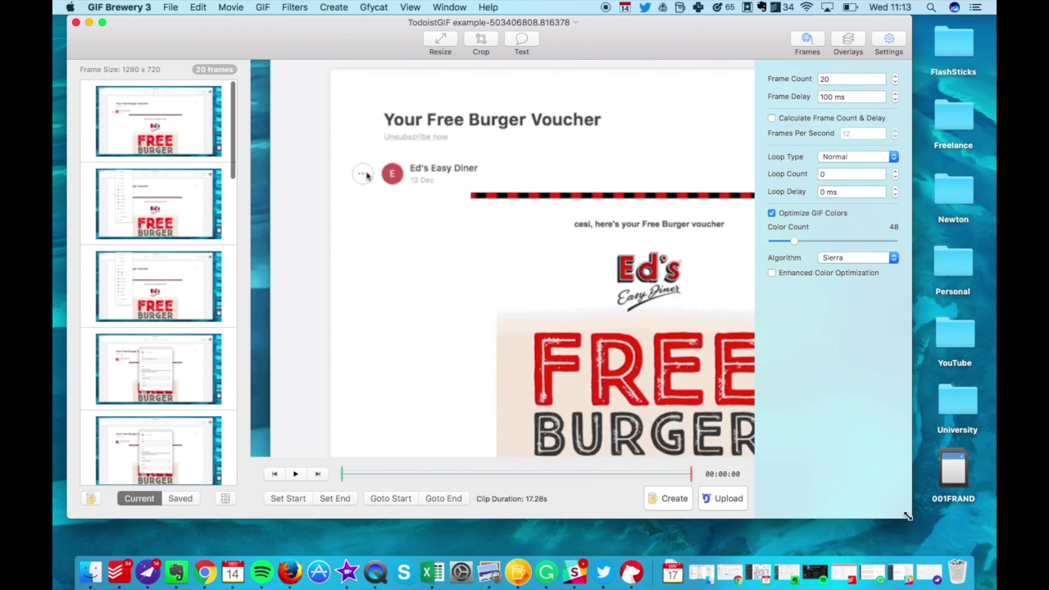
left_click_drag(636, 27, 637, 37)
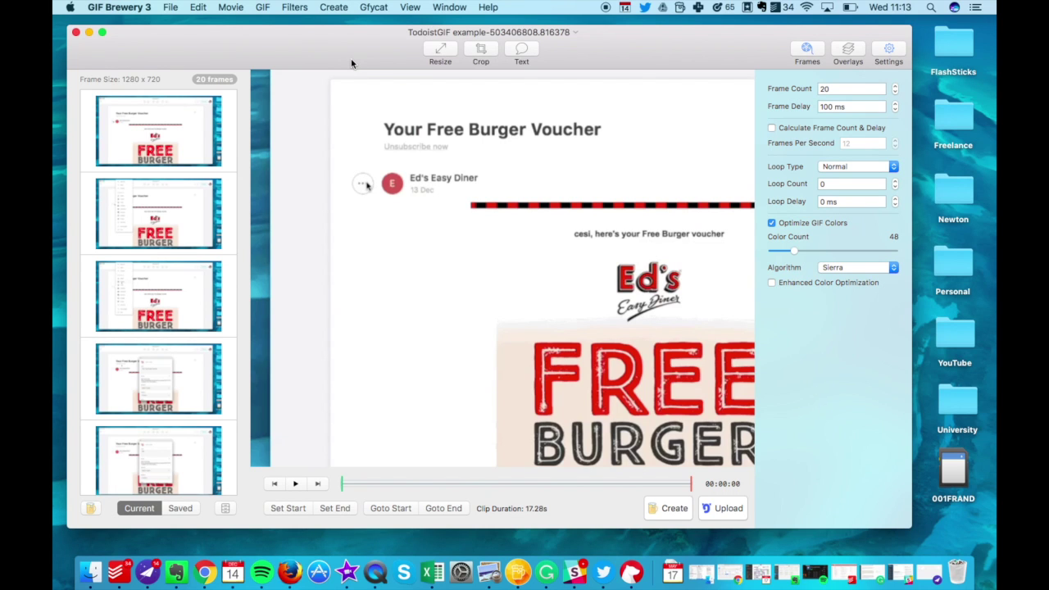
key("F4")
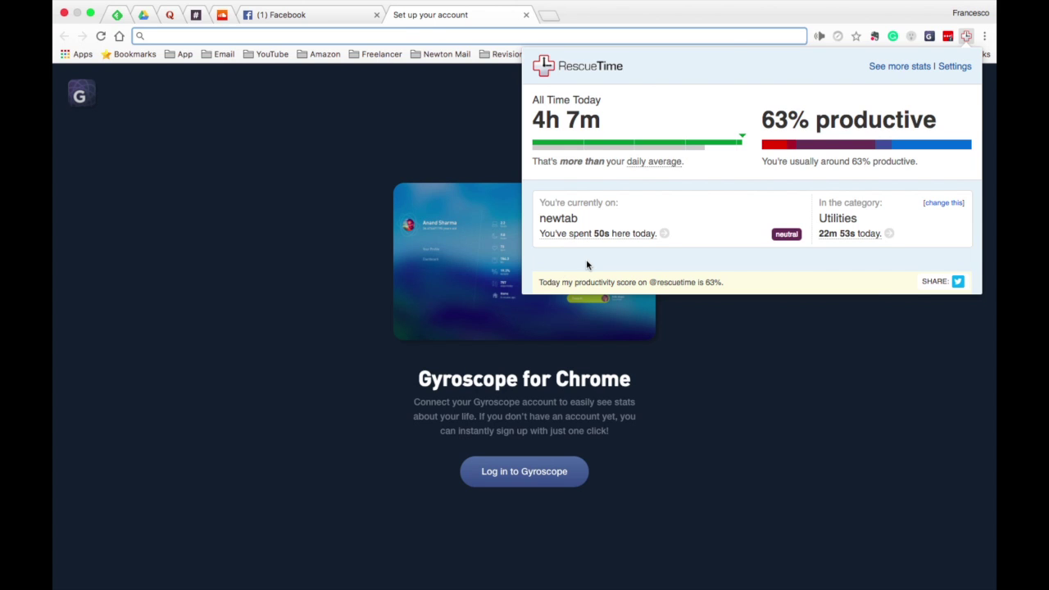
key("F4")
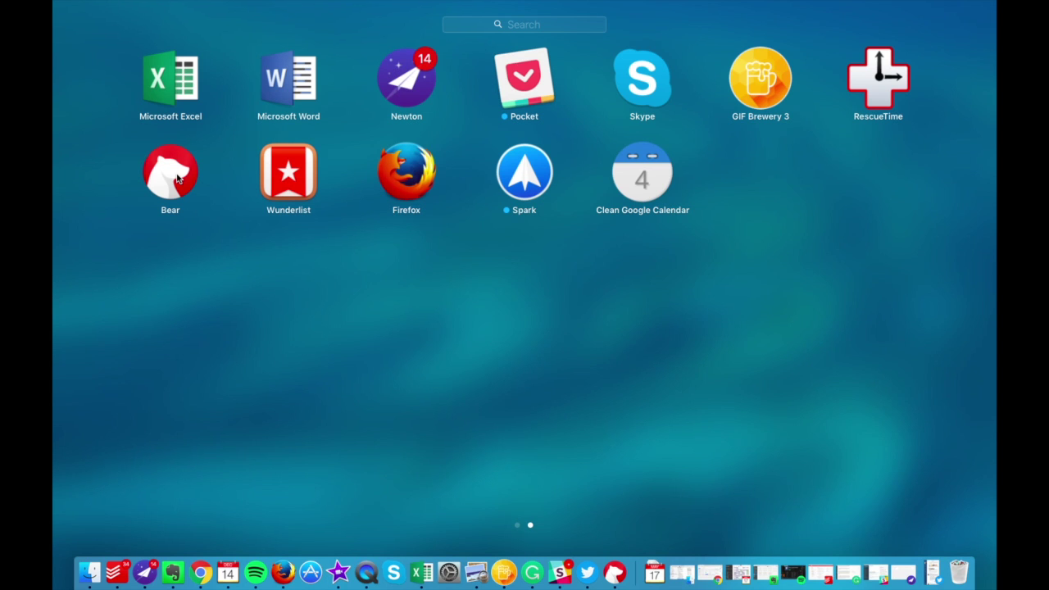
Create a new Bear note titled 'Notes: Lectures' and glance at the formatting options.
left_click(172, 173)
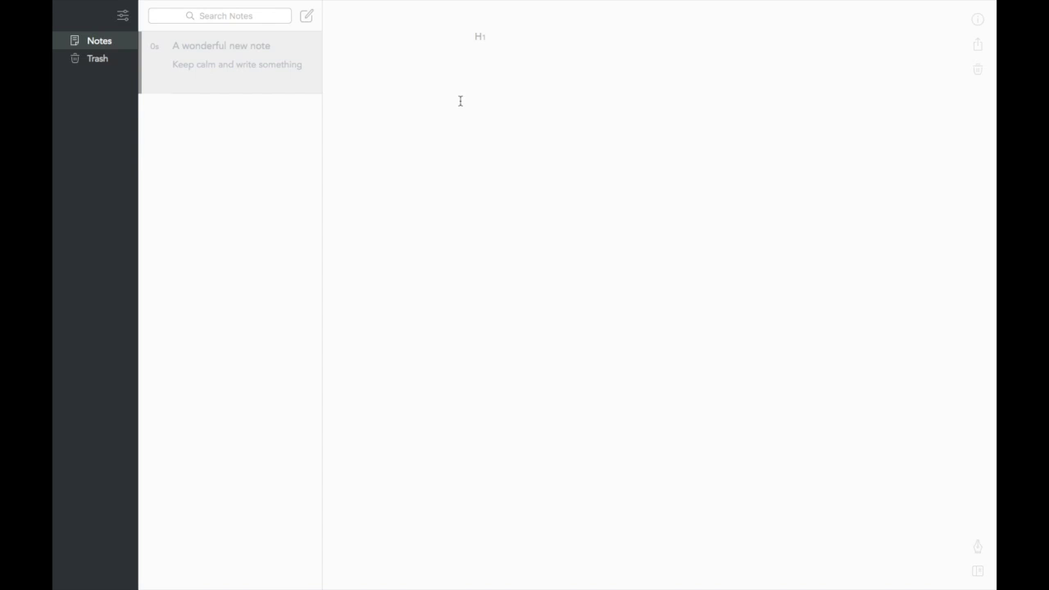
type("Notes")
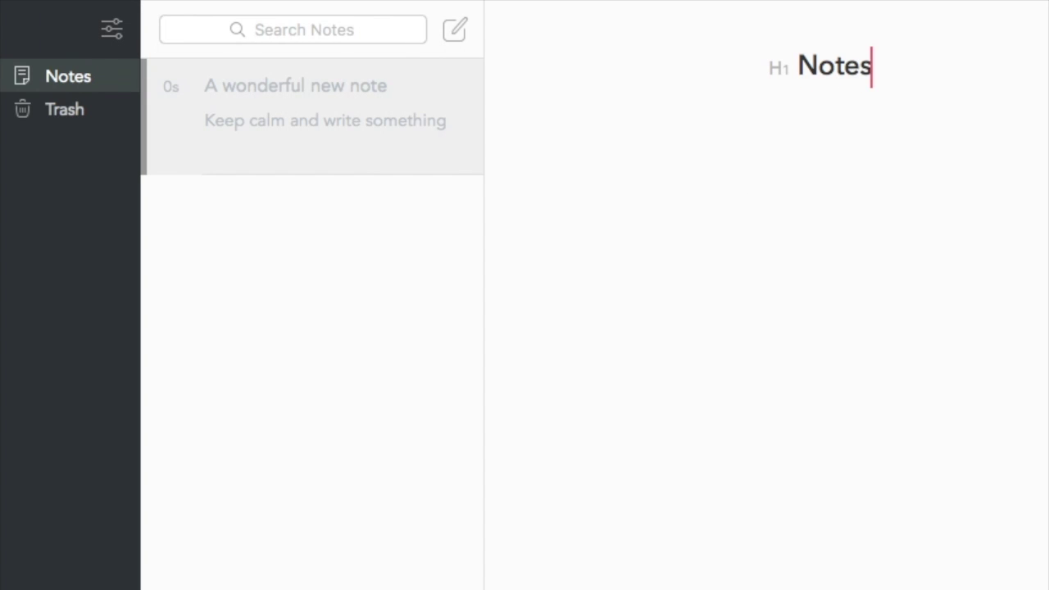
type(": Lecture")
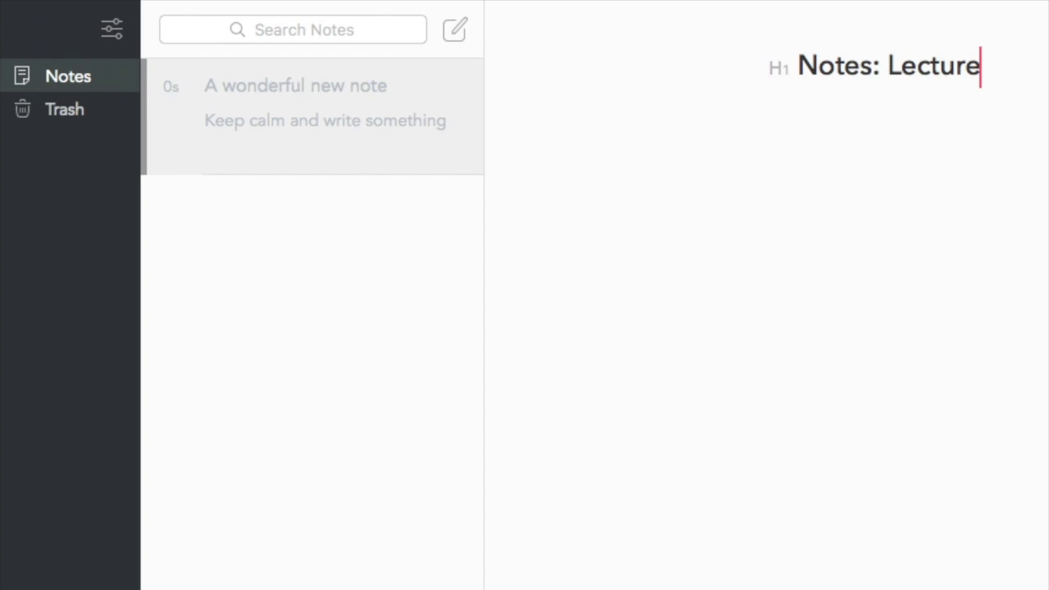
type("s")
key("Return")
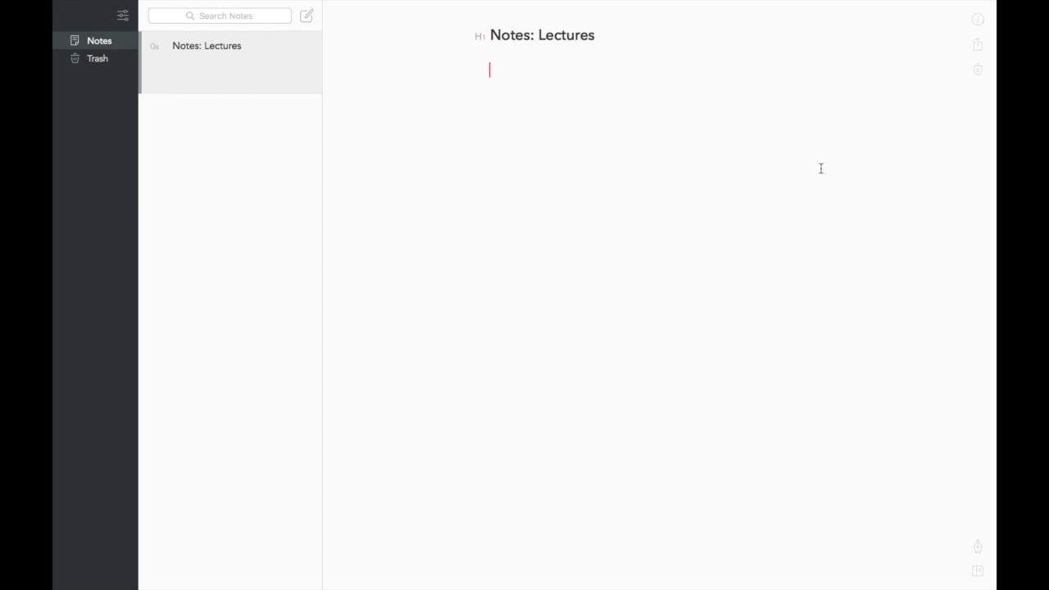
left_click(978, 547)
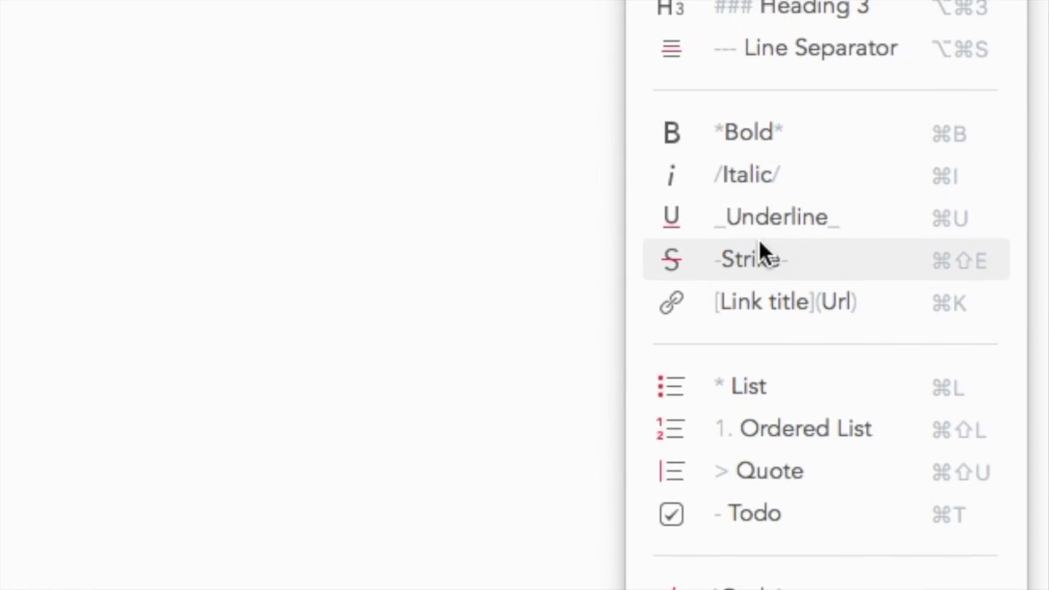
left_click(290, 59)
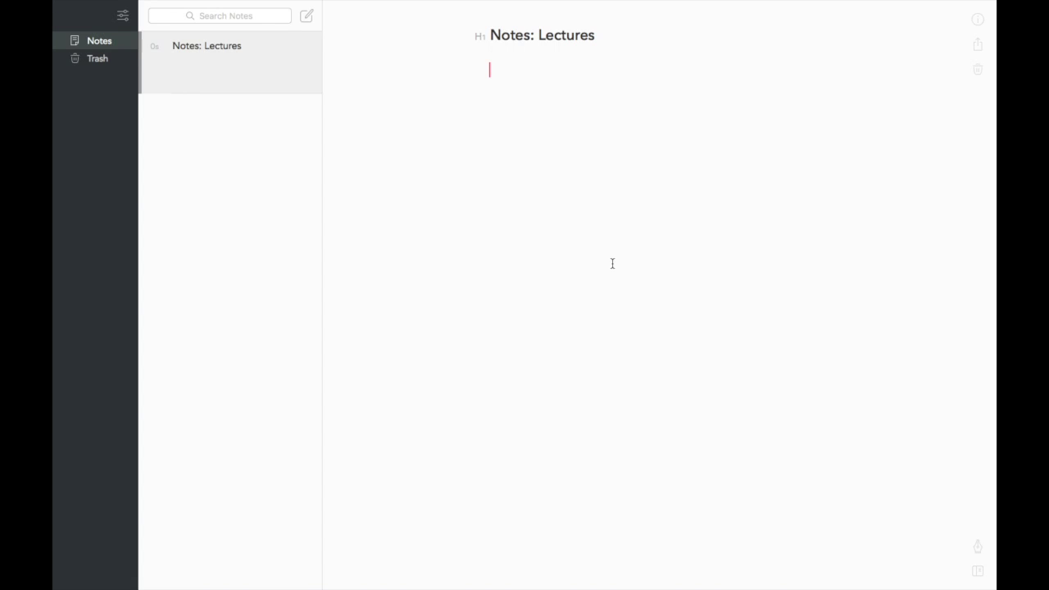
Leave the full-screen Bear space and launch Clean Google Calendar, showing 7 Days from Wed 14/12.
key("ctrl+Left")
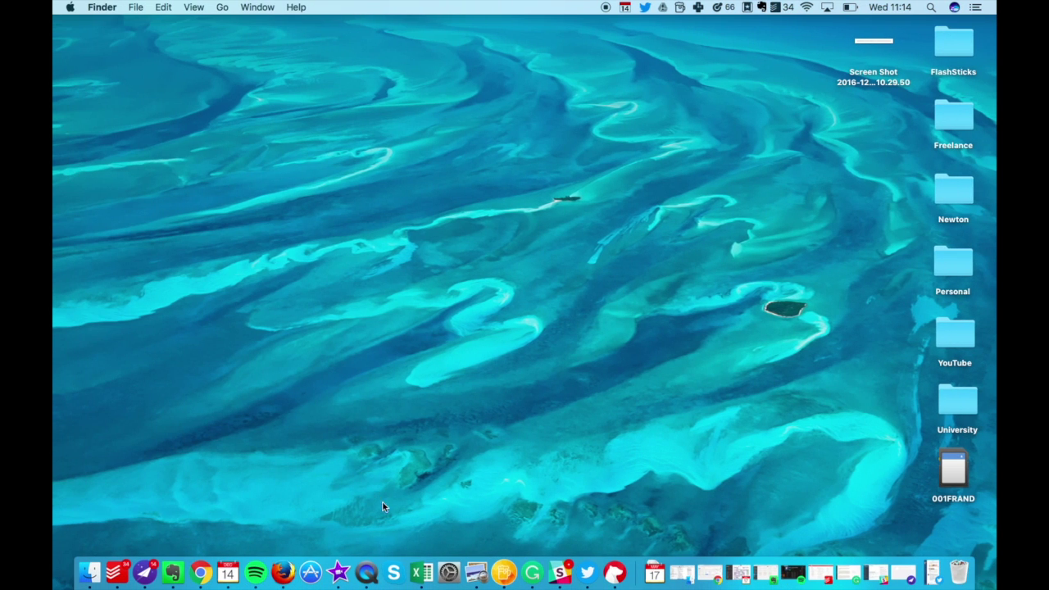
key("F4")
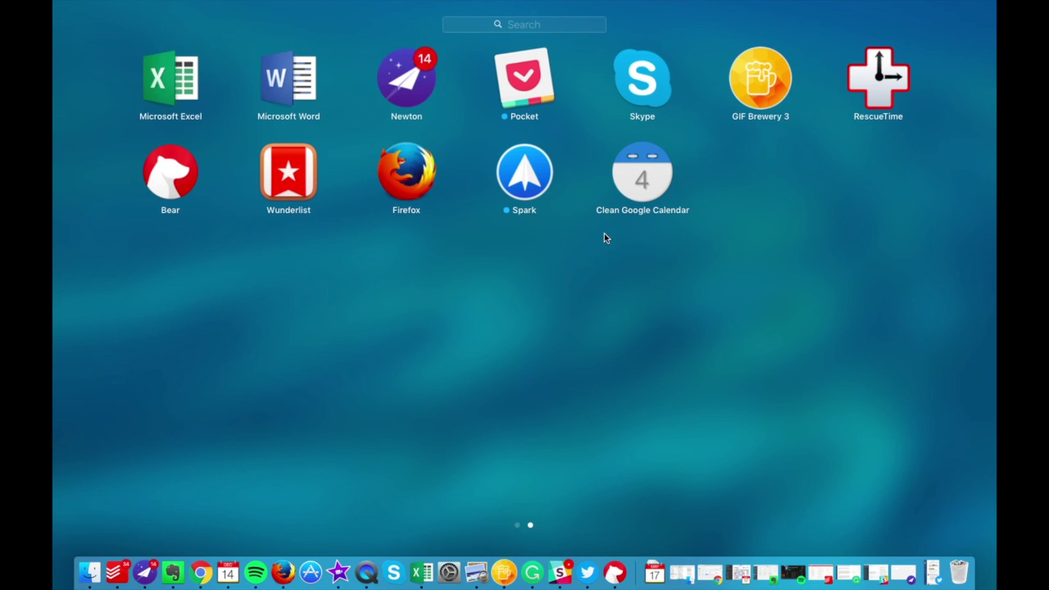
left_click(639, 176)
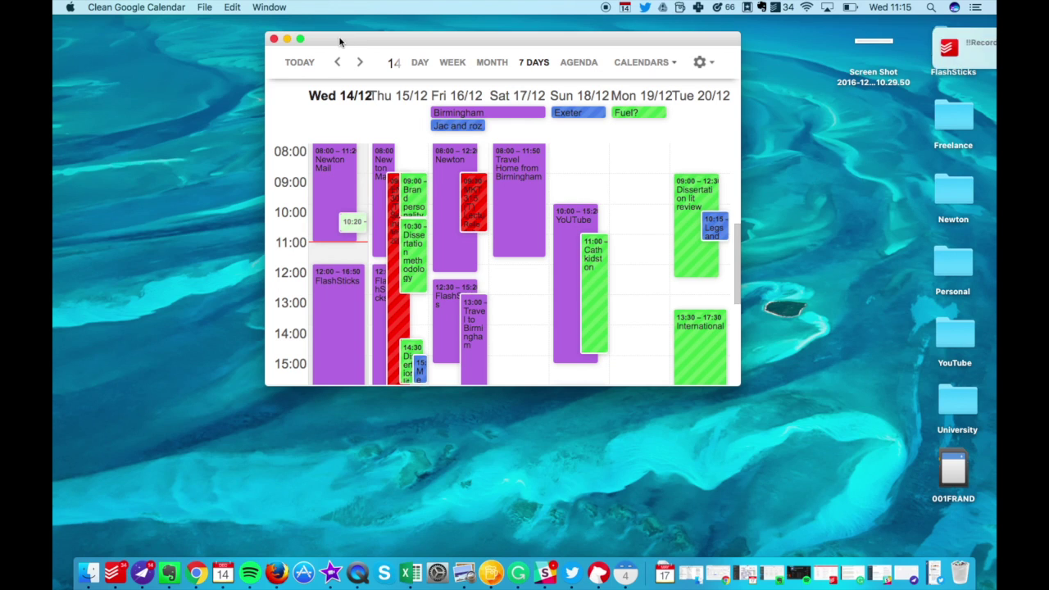
Minimise Clean Google Calendar and bring the Fantastical window back from the Dock.
left_click(287, 38)
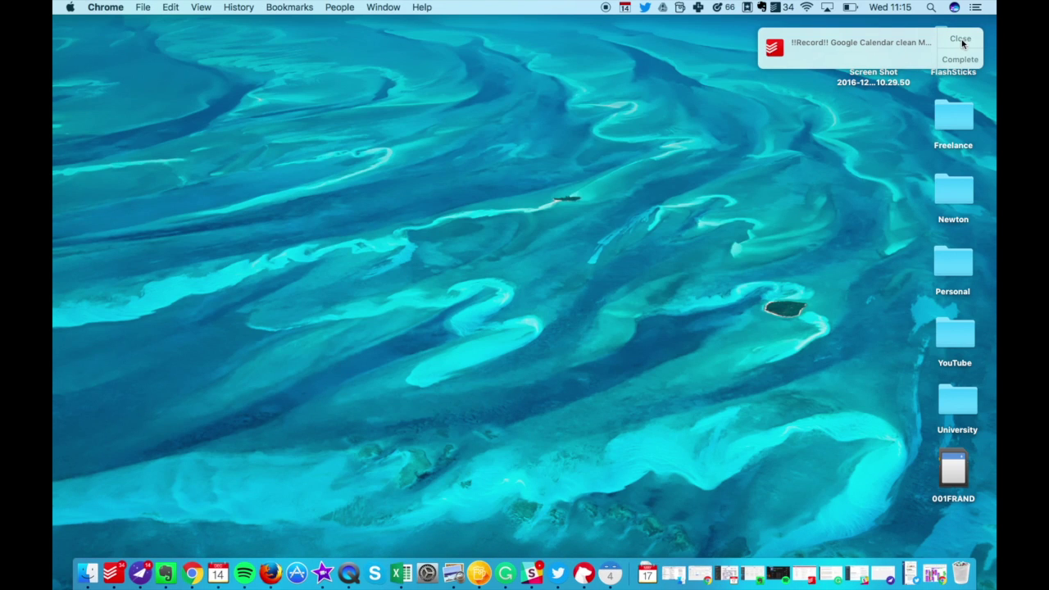
left_click(215, 573)
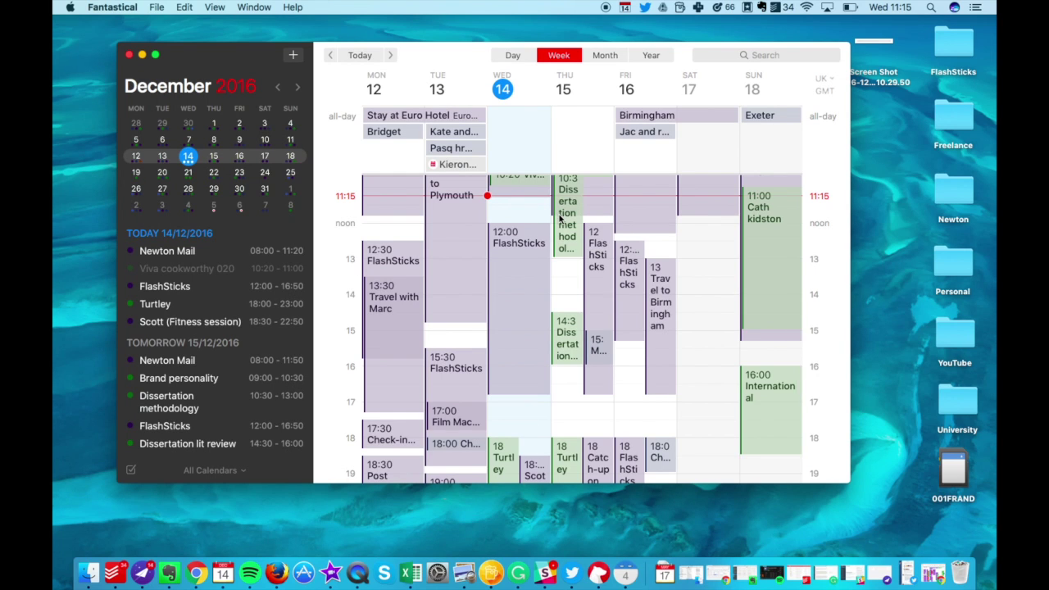
scroll(559, 217, "up", 5)
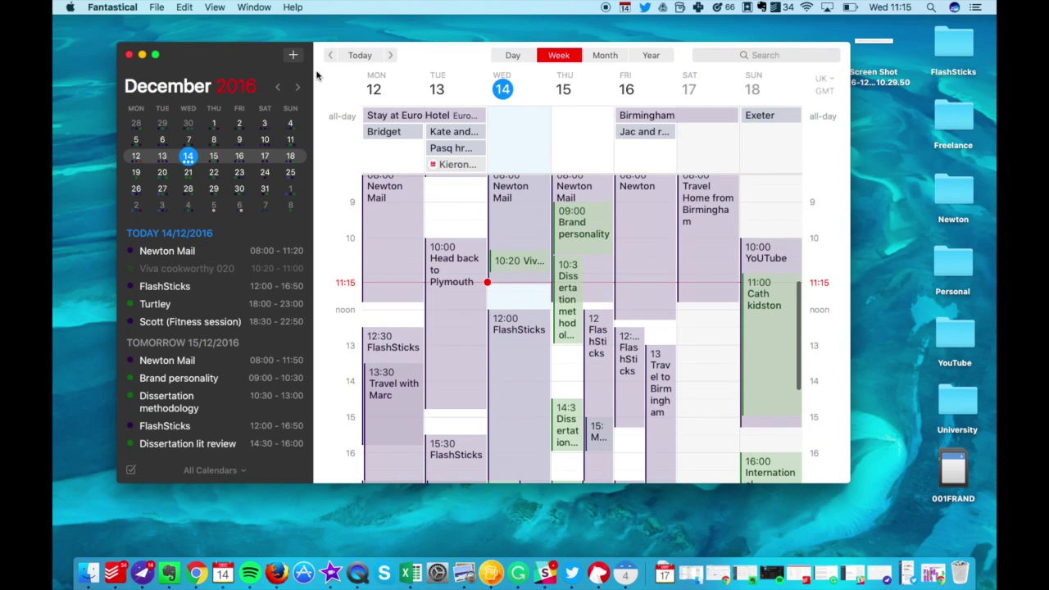
Add a 'Go on a run' event for tomorrow at 1pm (15/12/2016, 13:00–14:00).
left_click(292, 55)
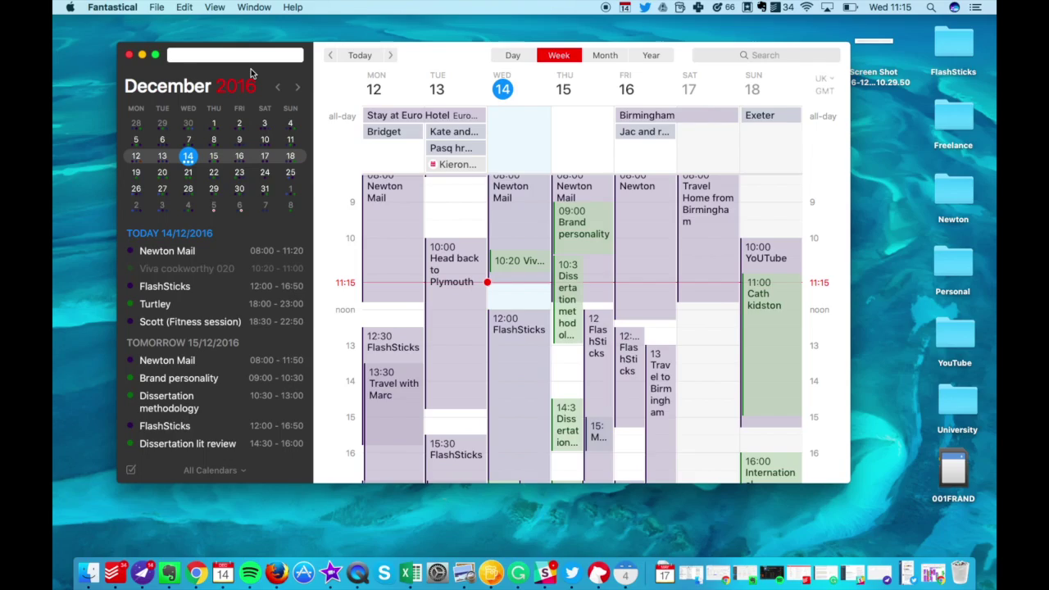
type("tomorrow at ")
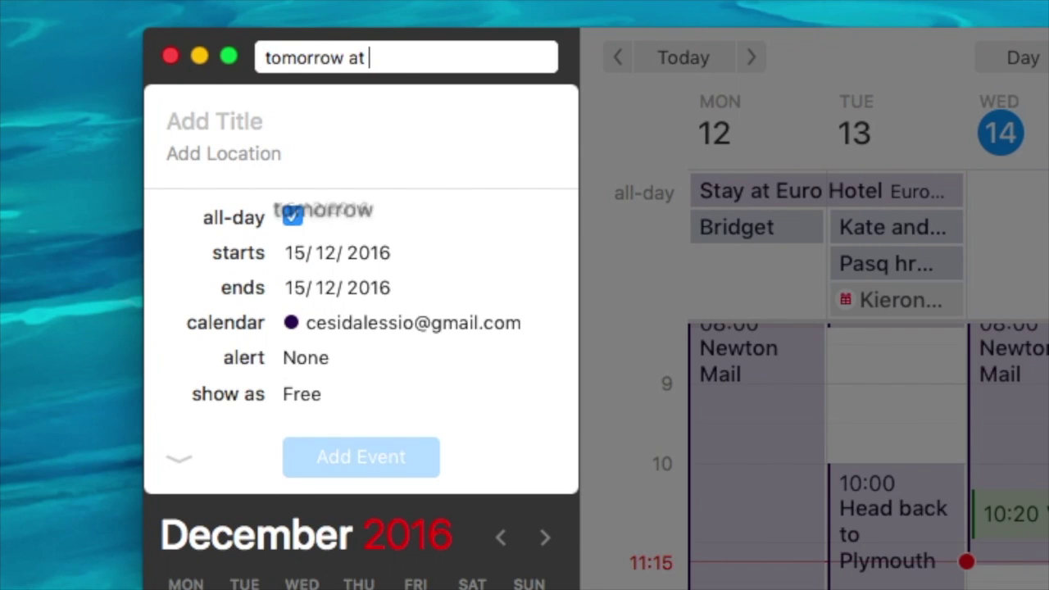
type("1pm")
left_click(167, 121)
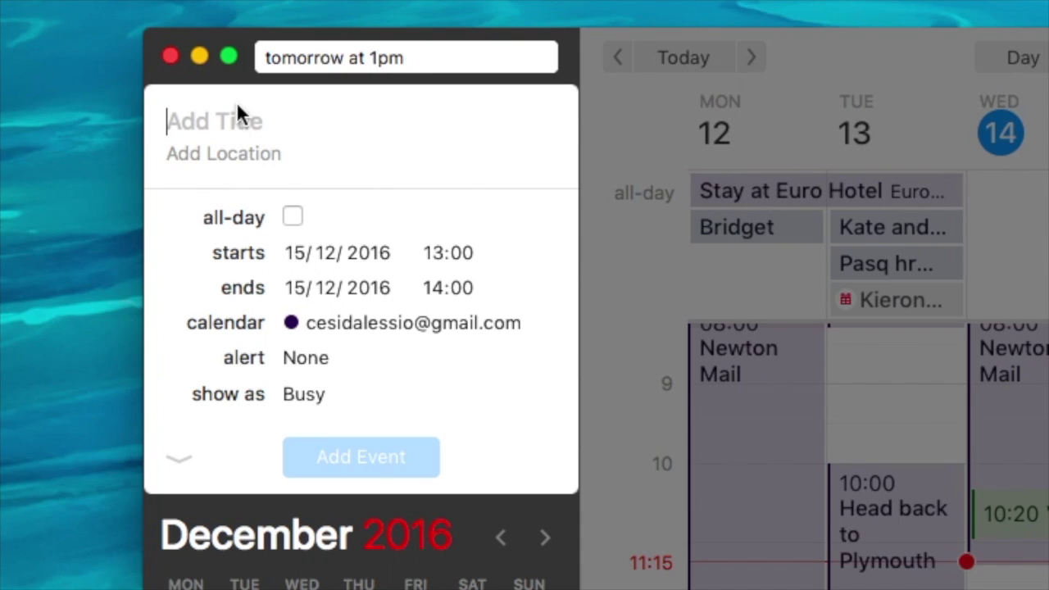
type("Go o")
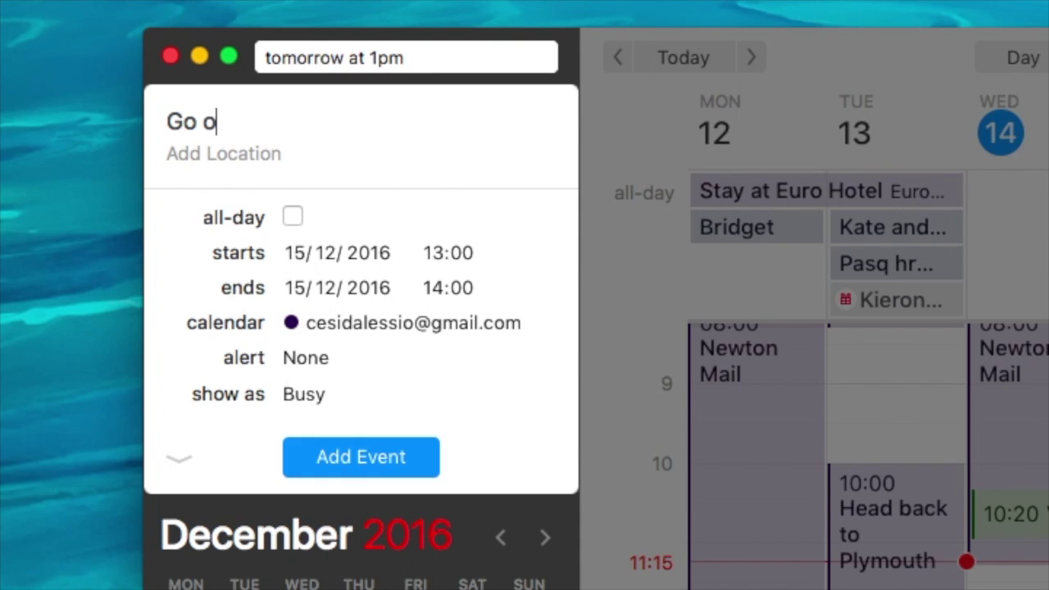
type("n a run")
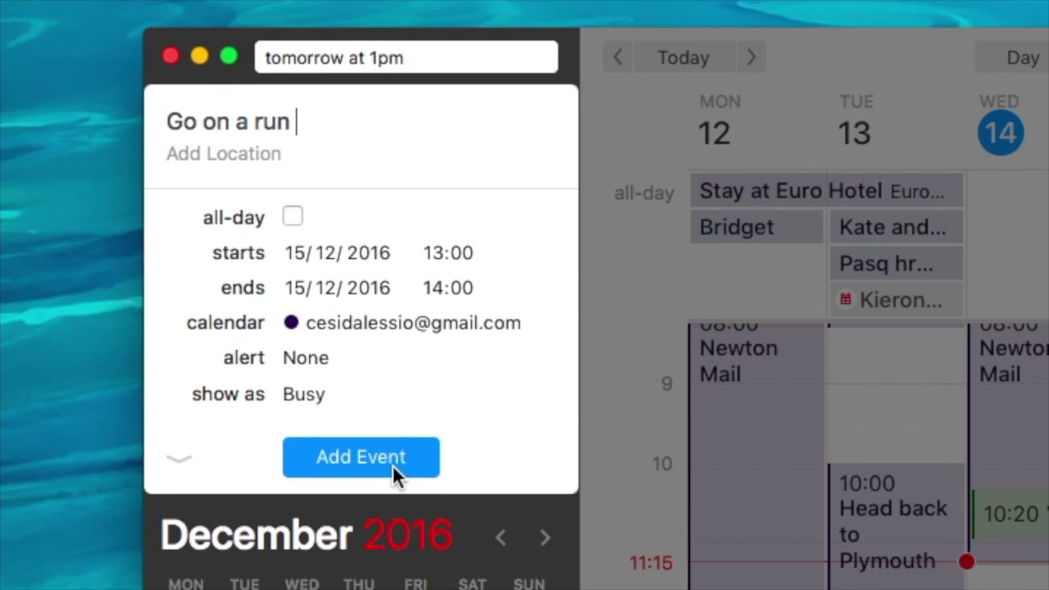
left_click(392, 464)
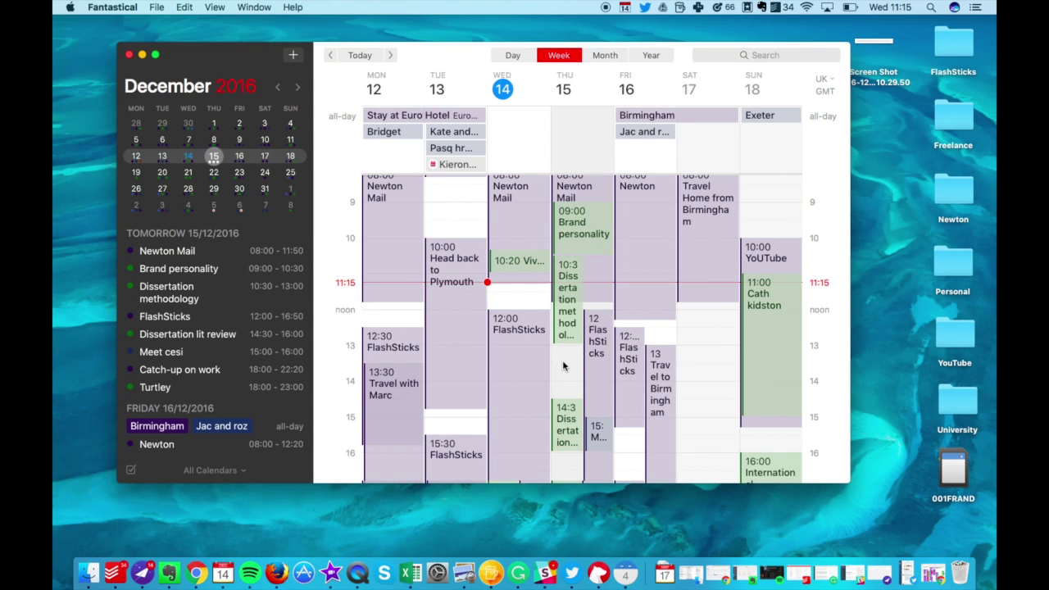
Check the new event on the calendar, then minimise the Fantastical window.
scroll(230, 343, "down", 5)
scroll(229, 344, "up", 4)
scroll(229, 342, "up", 1)
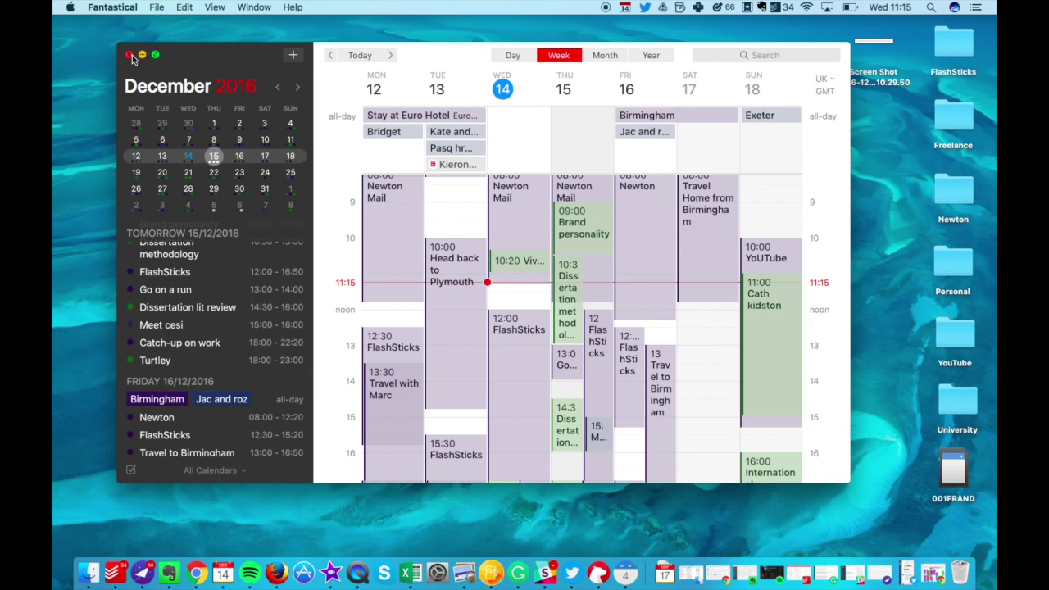
left_click(141, 54)
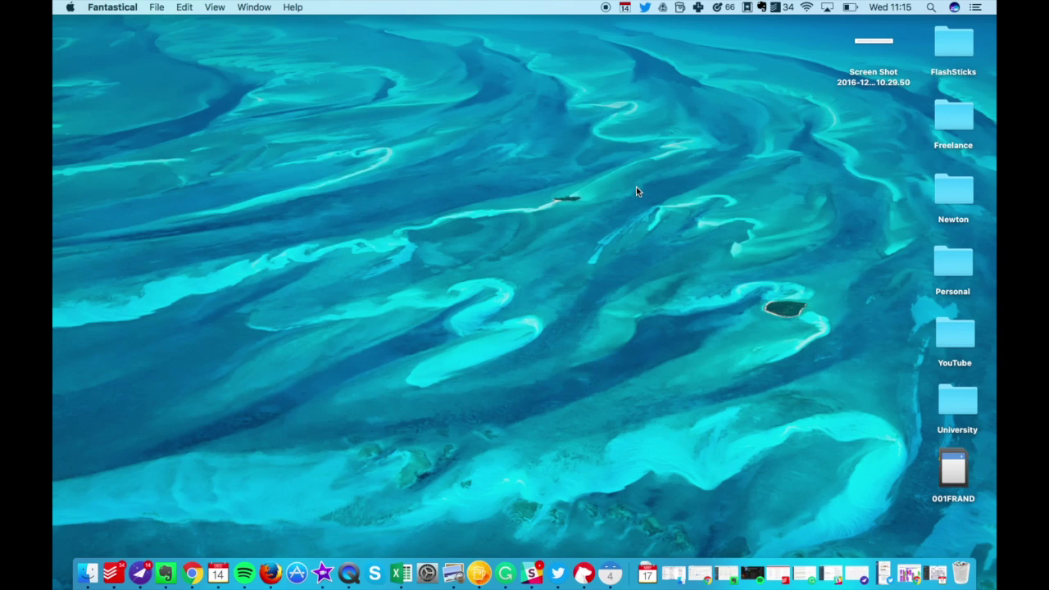
key("ctrl+Right")
key("ctrl+Left")
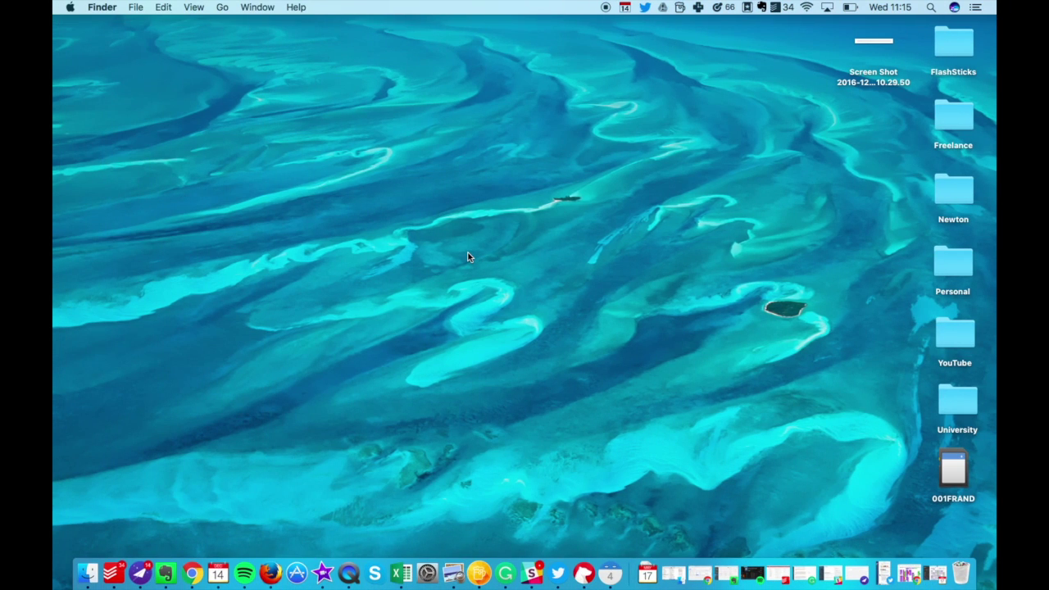